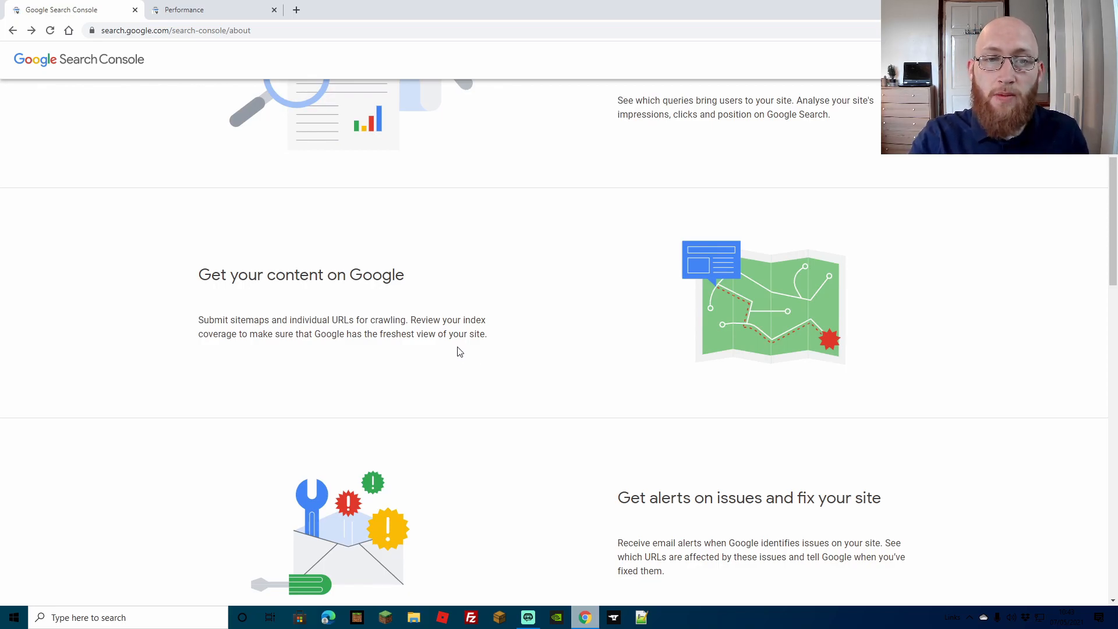
Start using Search Console from its about page
{"action": "scroll", "coordinate": [1016, 337], "scroll_direction": "down", "scroll_amount": 4}
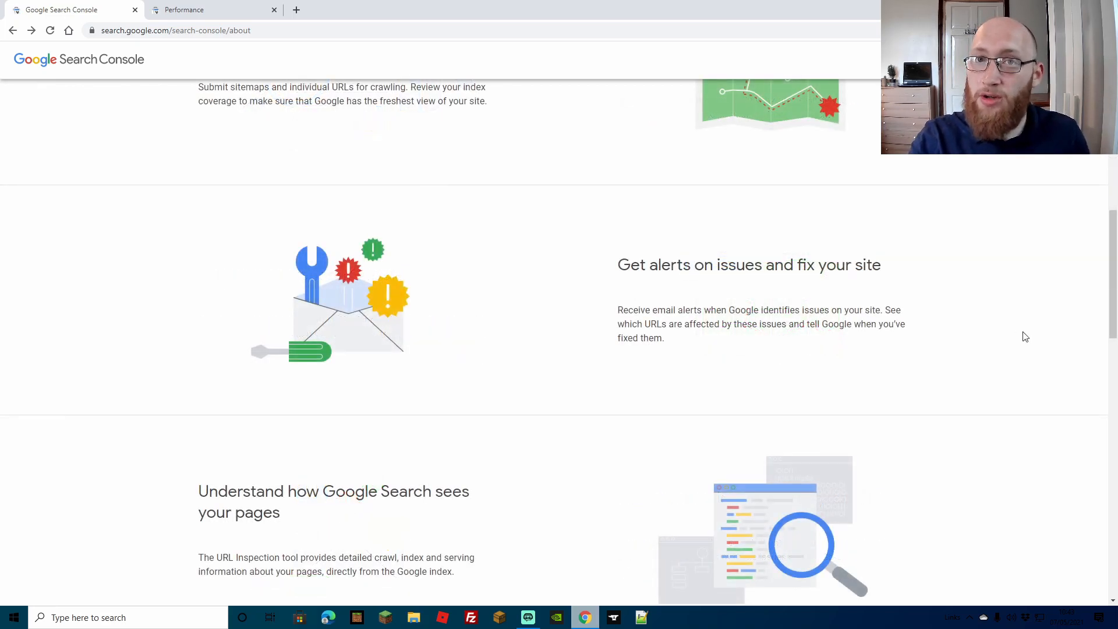
{"action": "scroll", "coordinate": [1036, 330], "scroll_direction": "down", "scroll_amount": 4}
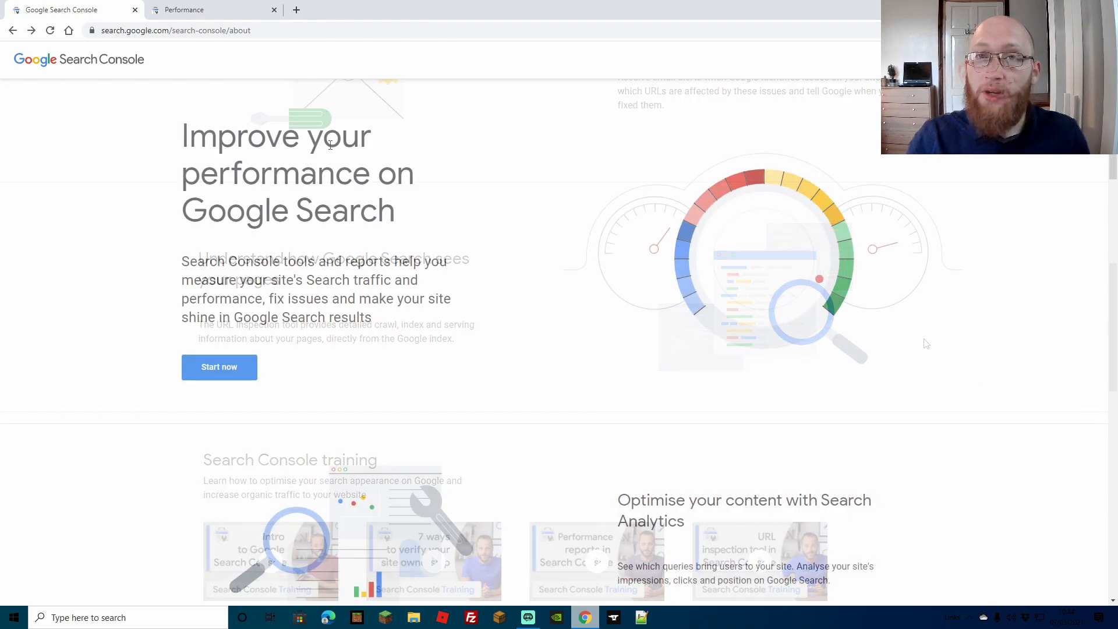
{"action": "left_click", "coordinate": [220, 368]}
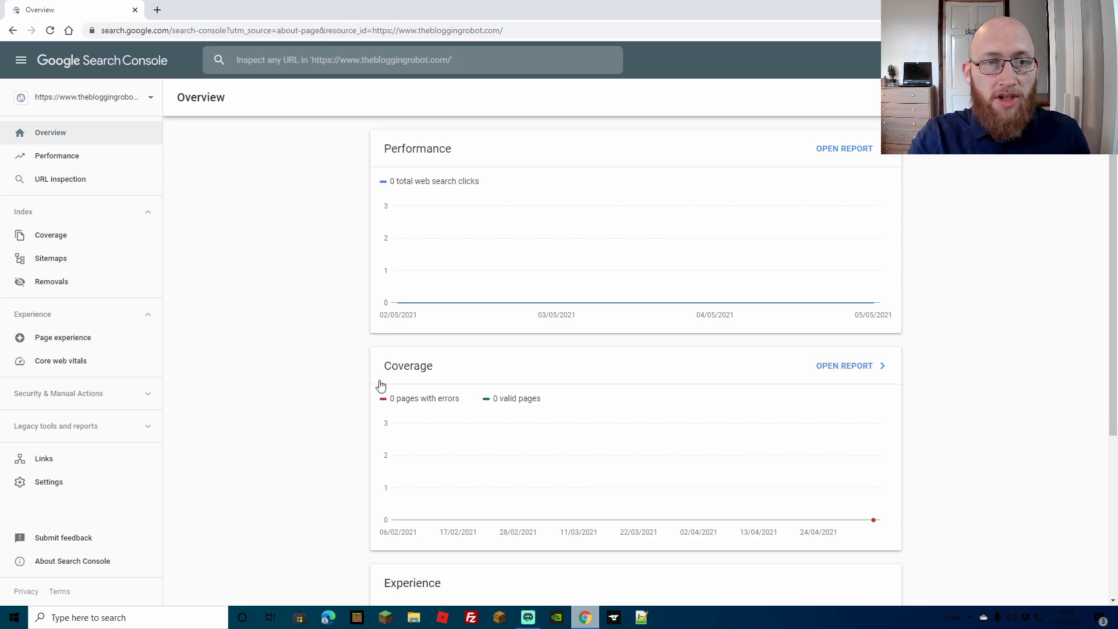
{"action": "left_click", "coordinate": [149, 98]}
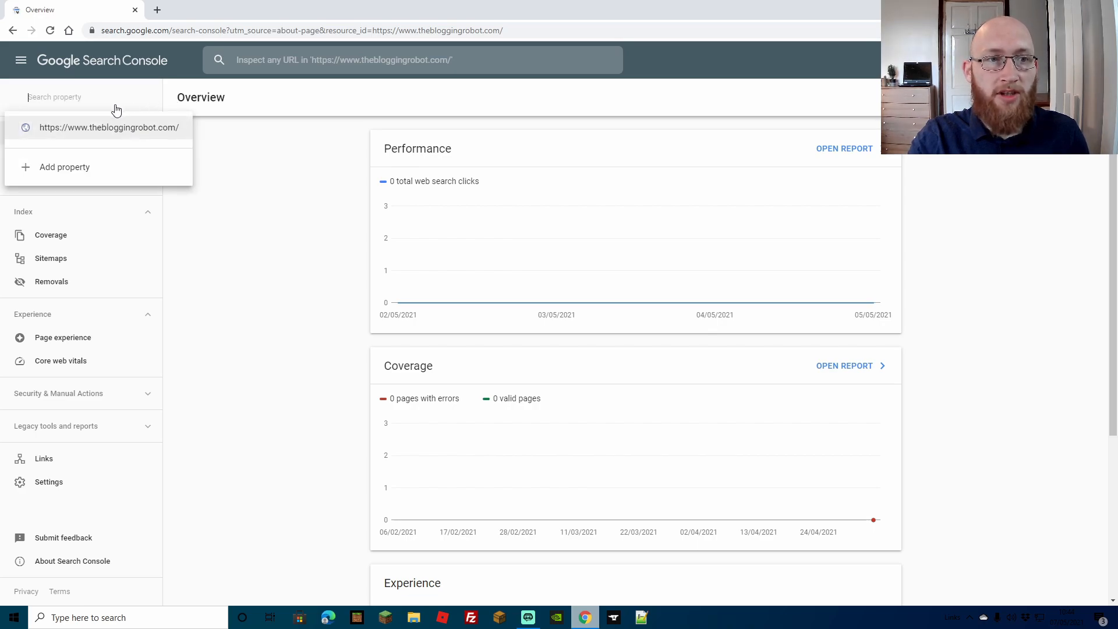
{"action": "left_click", "coordinate": [50, 168]}
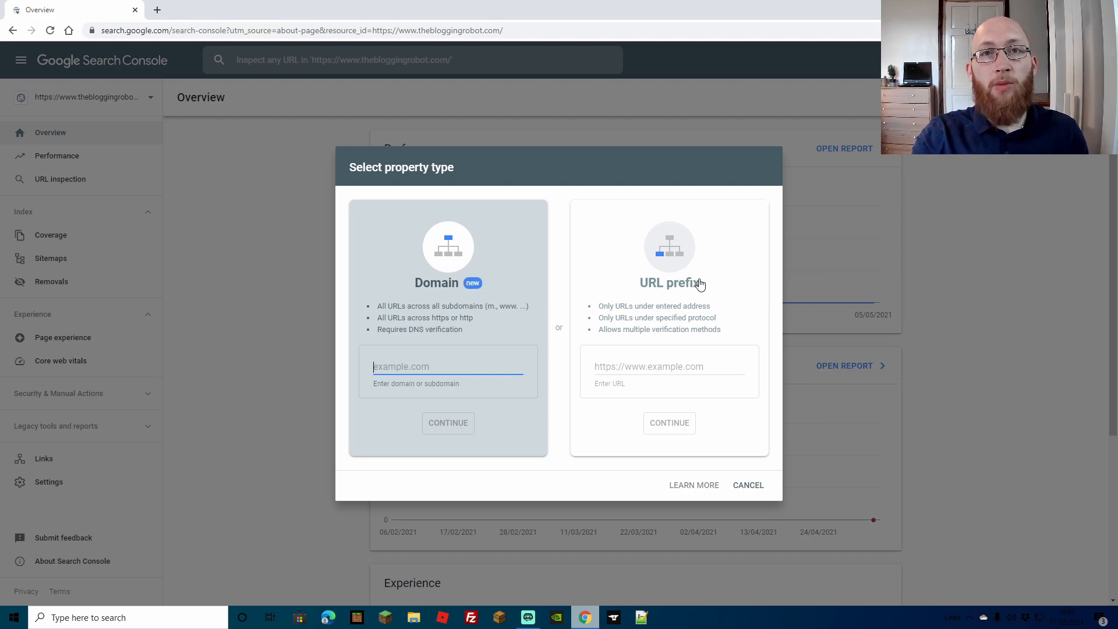
{"action": "left_click", "coordinate": [624, 365]}
{"action": "type", "text": "https://www.sabzglam.com"}
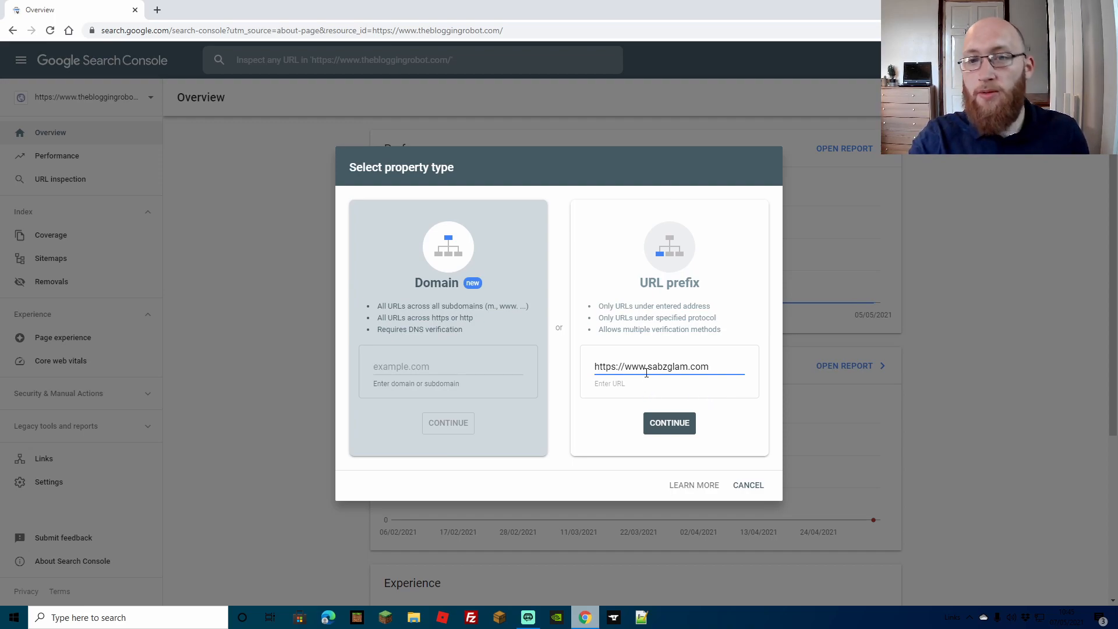
{"action": "left_click", "coordinate": [677, 425]}
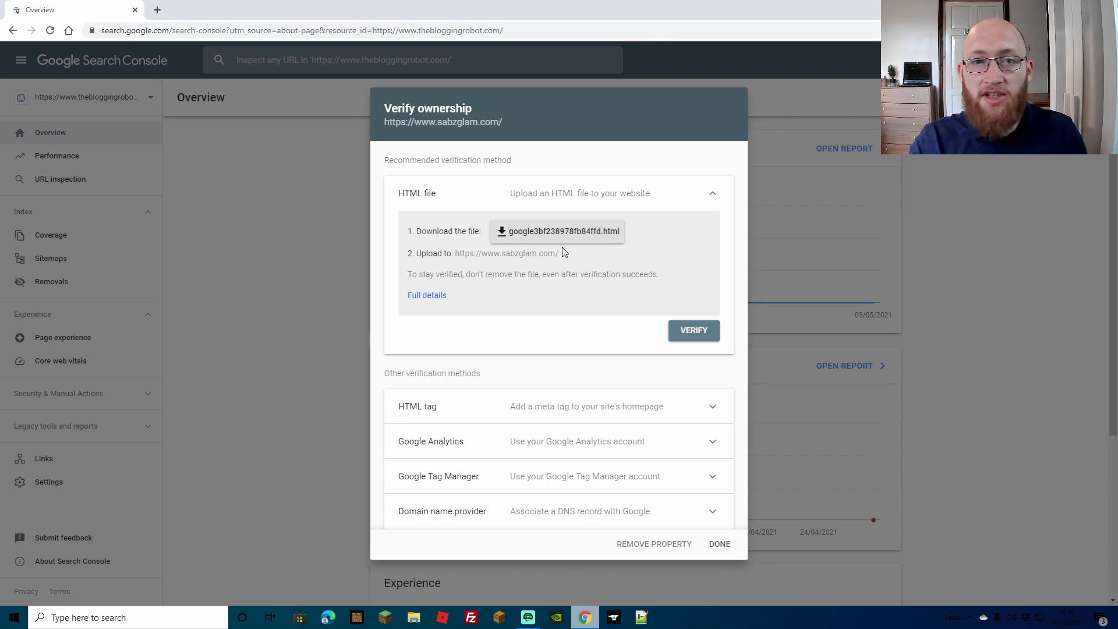
Download the HTML verification file offered for the new property
{"action": "left_click", "coordinate": [531, 233]}
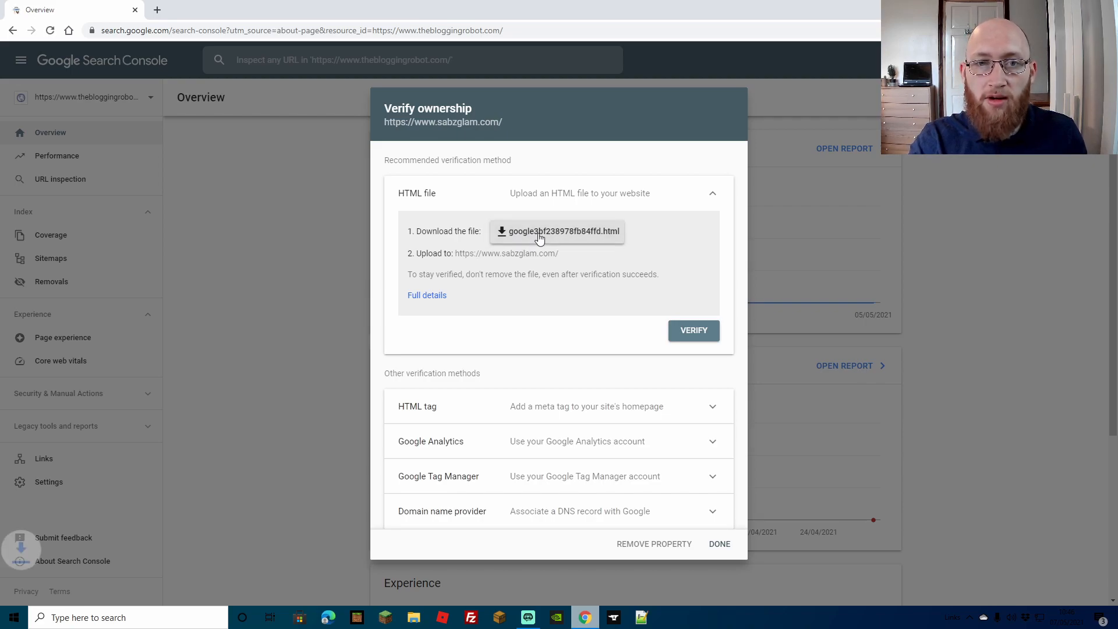
{"action": "left_click", "coordinate": [124, 588]}
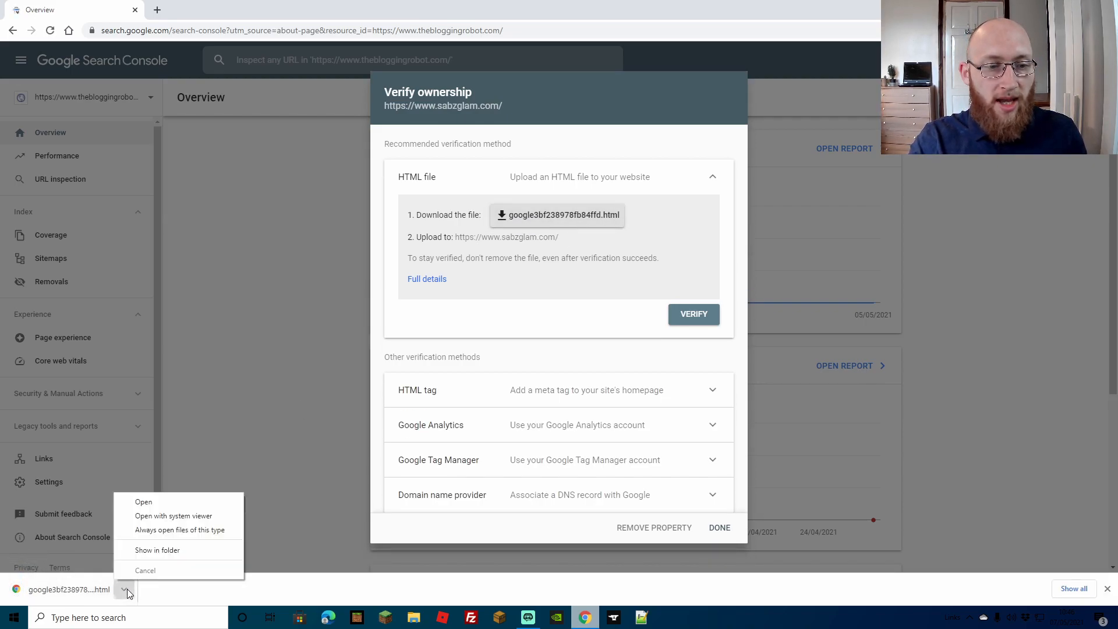
{"action": "left_click", "coordinate": [274, 316]}
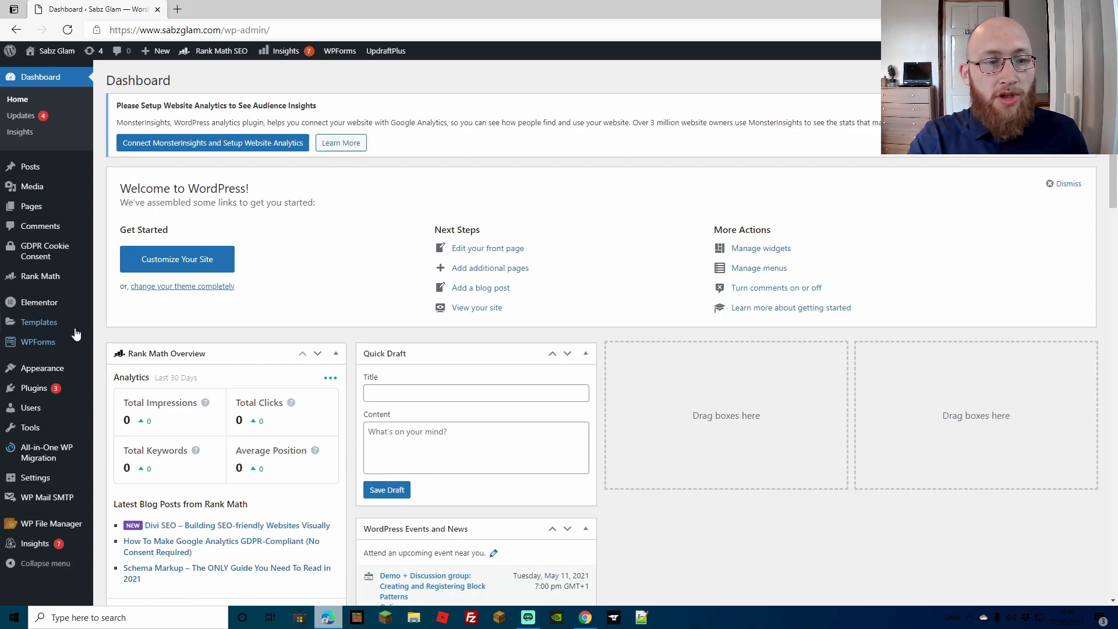
Open WP File Manager in the WordPress dashboard and download the File Manager plugin from its WordPress.org page
{"action": "mouse_move", "coordinate": [44, 526]}
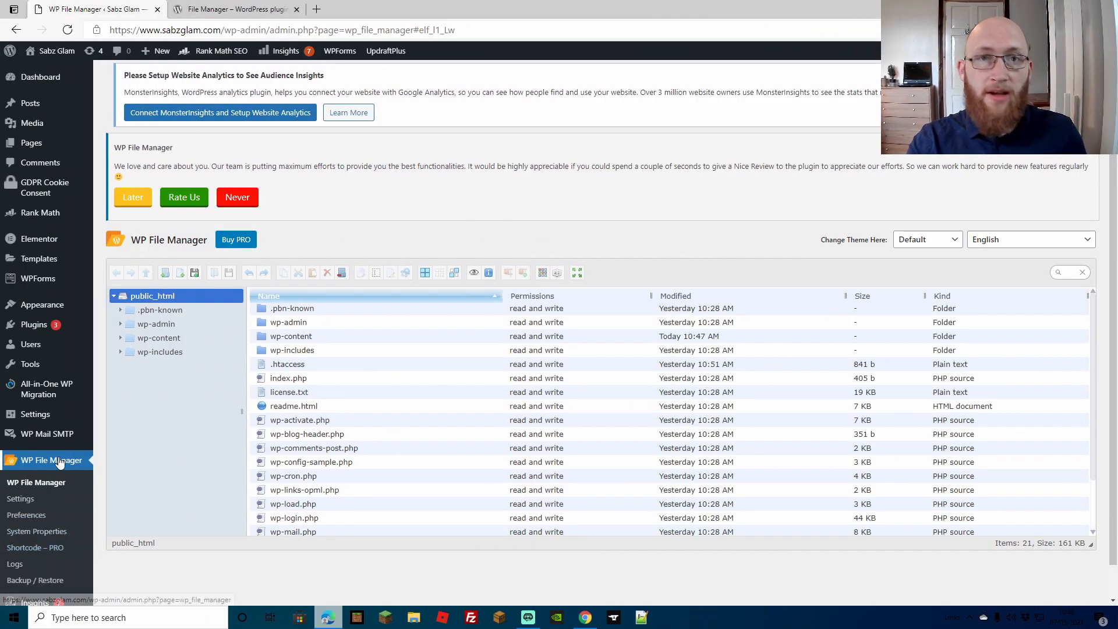
{"action": "left_click", "coordinate": [213, 9]}
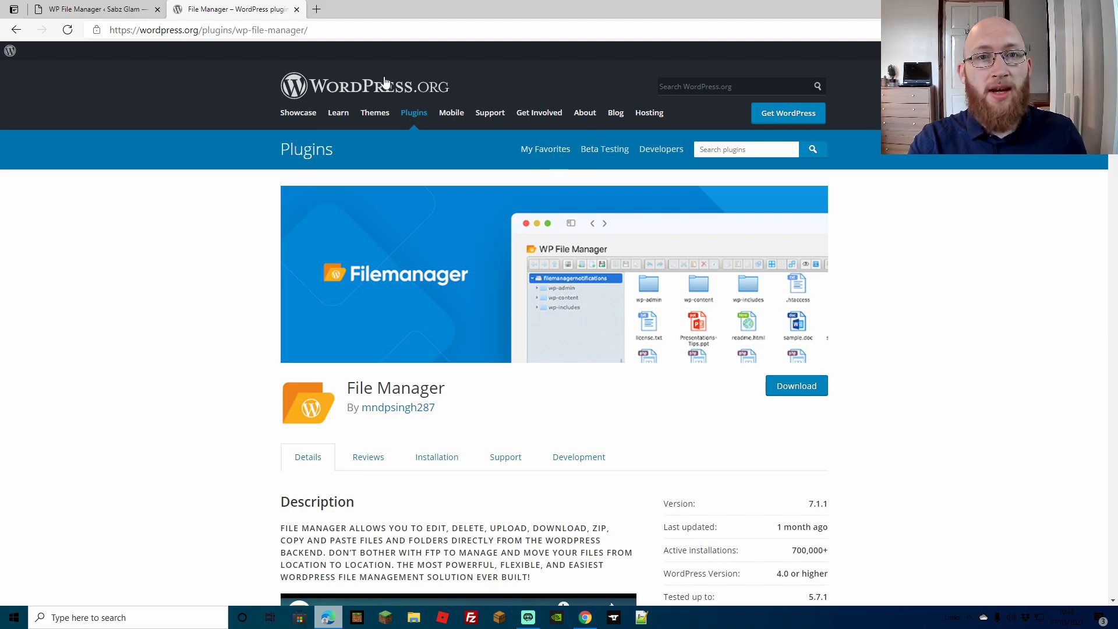
{"action": "scroll", "coordinate": [449, 266], "scroll_direction": "down", "scroll_amount": 2}
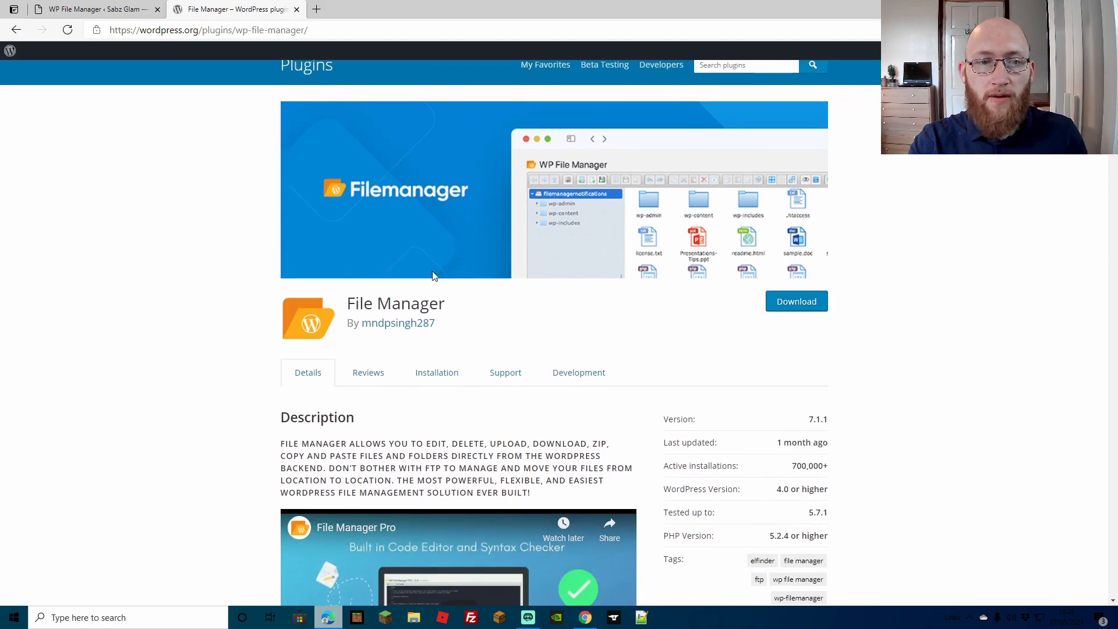
{"action": "left_click", "coordinate": [800, 307]}
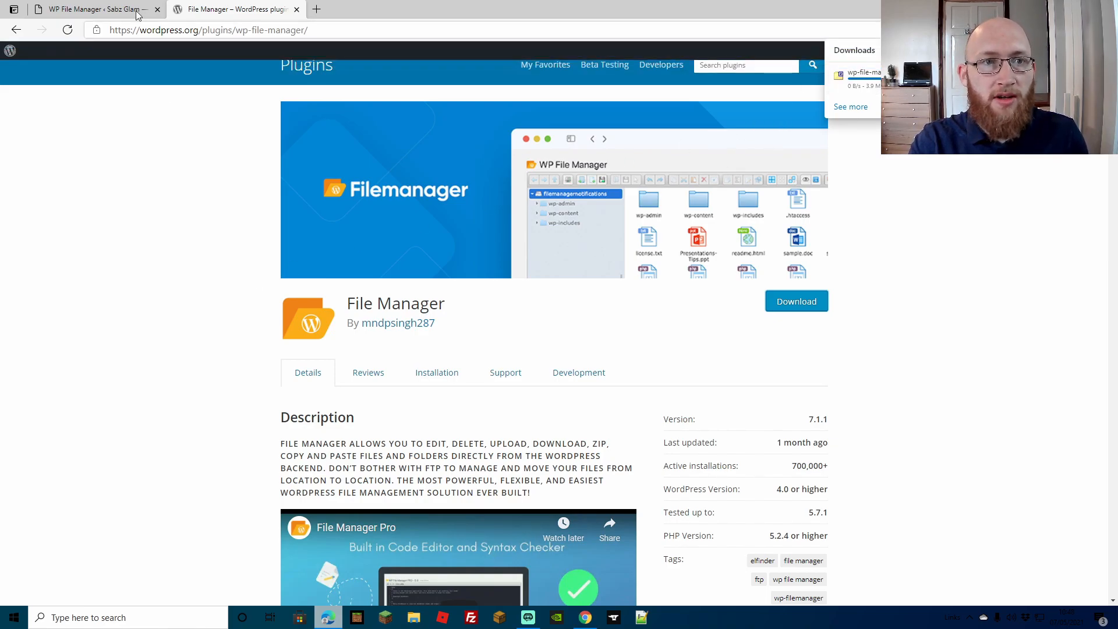
Try uploading a plugin file from the Add Plugins page
{"action": "left_click", "coordinate": [90, 13]}
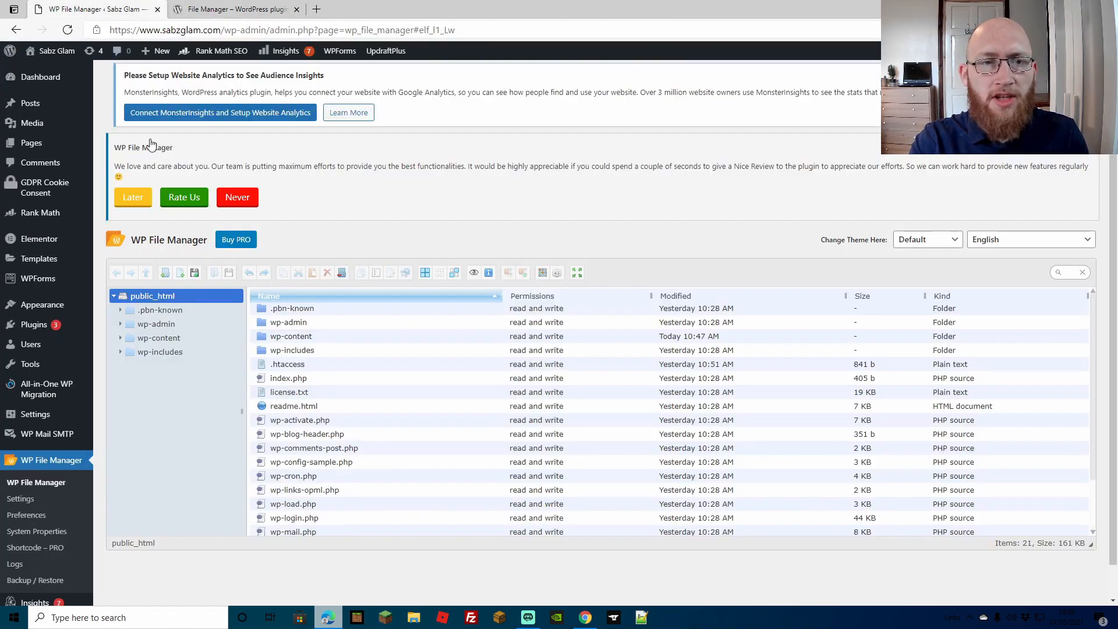
{"action": "left_click", "coordinate": [36, 330]}
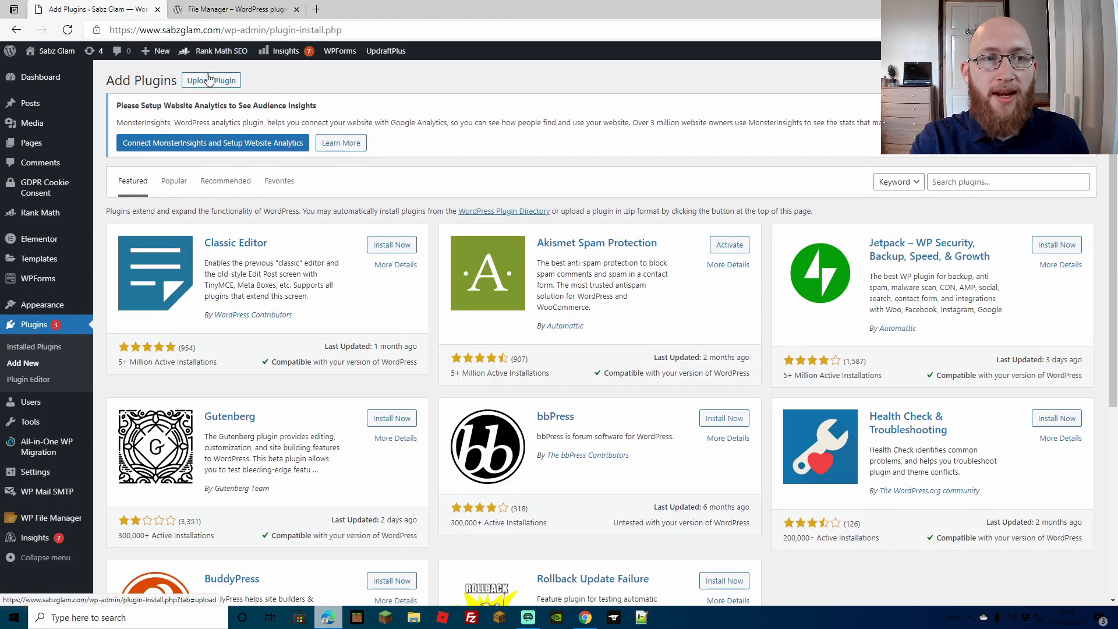
{"action": "left_click", "coordinate": [215, 83]}
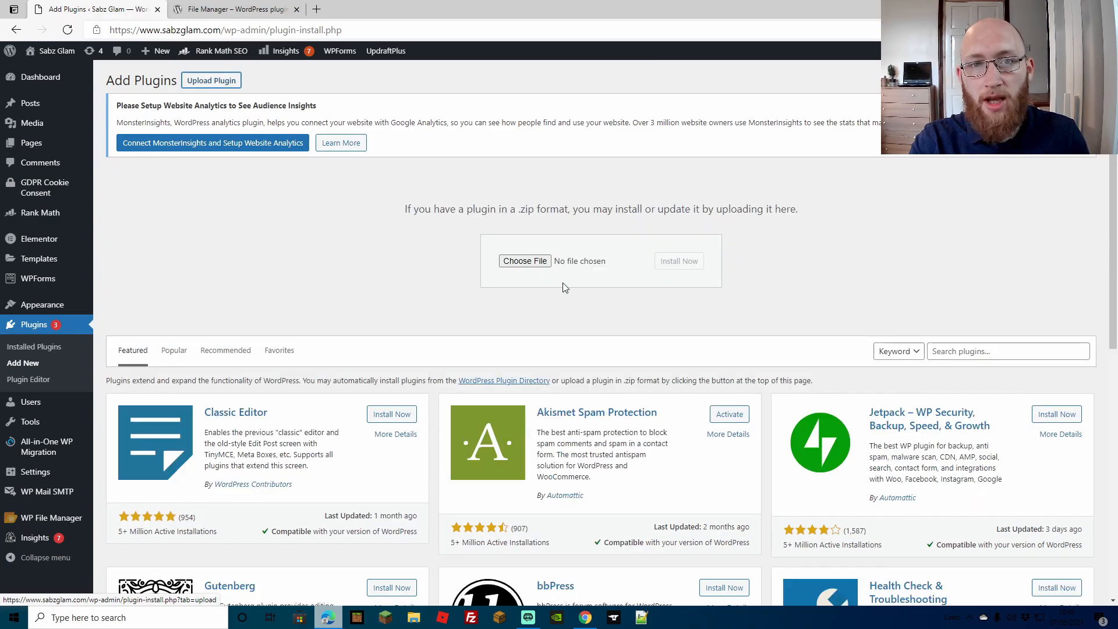
{"action": "left_click", "coordinate": [542, 267]}
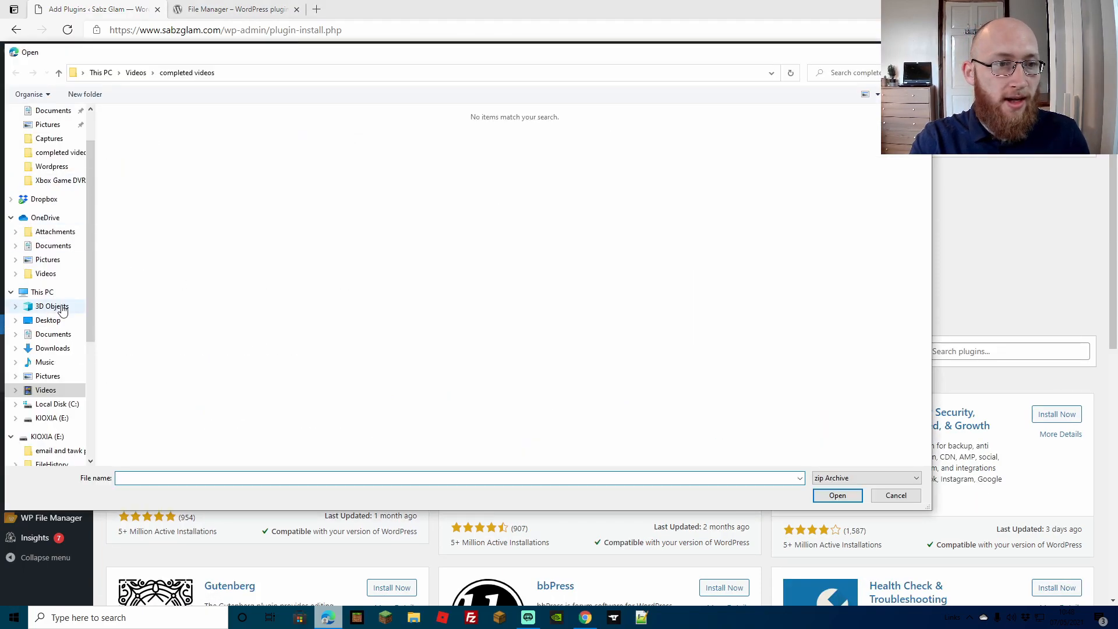
{"action": "left_click", "coordinate": [54, 349]}
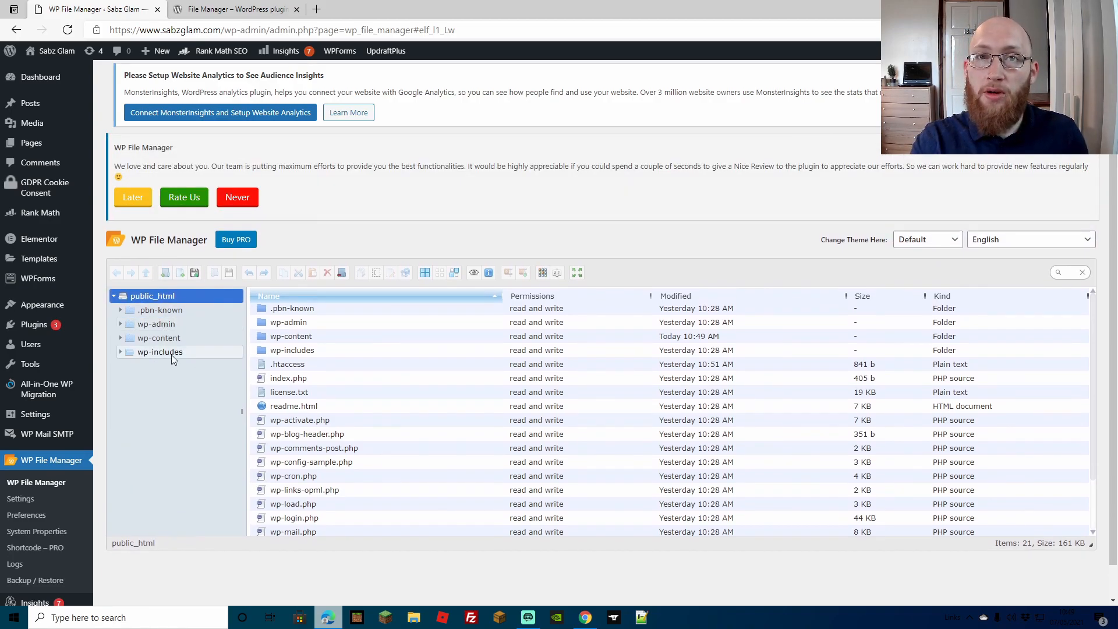
Upload the downloaded Google verification HTML file from Downloads into the public_html folder
{"action": "right_click", "coordinate": [148, 298]}
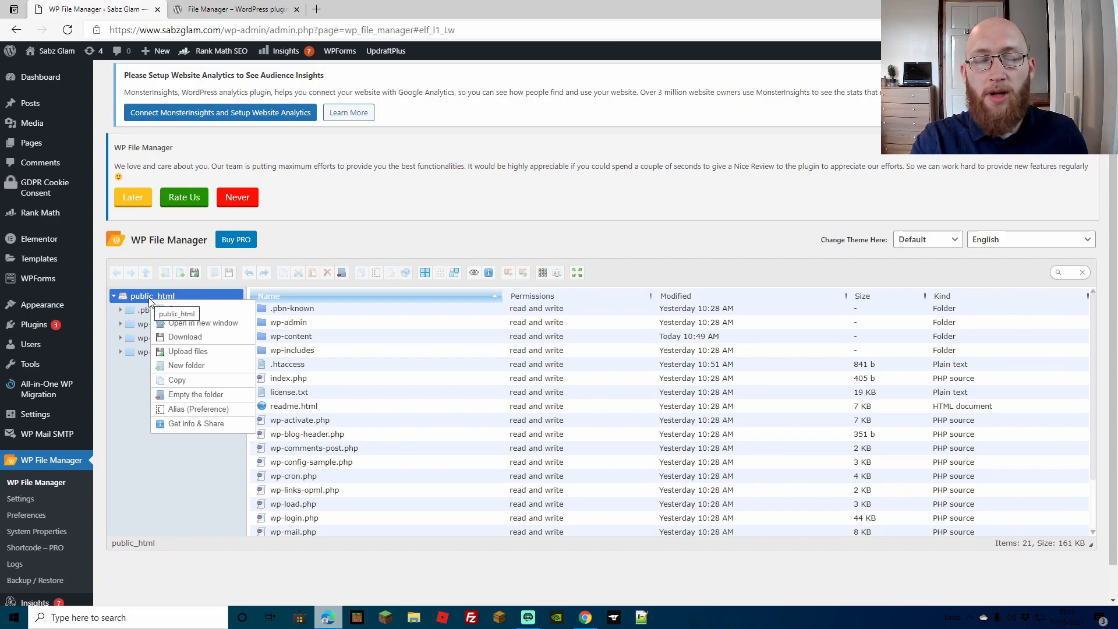
{"action": "left_click", "coordinate": [186, 352]}
{"action": "left_click", "coordinate": [575, 426]}
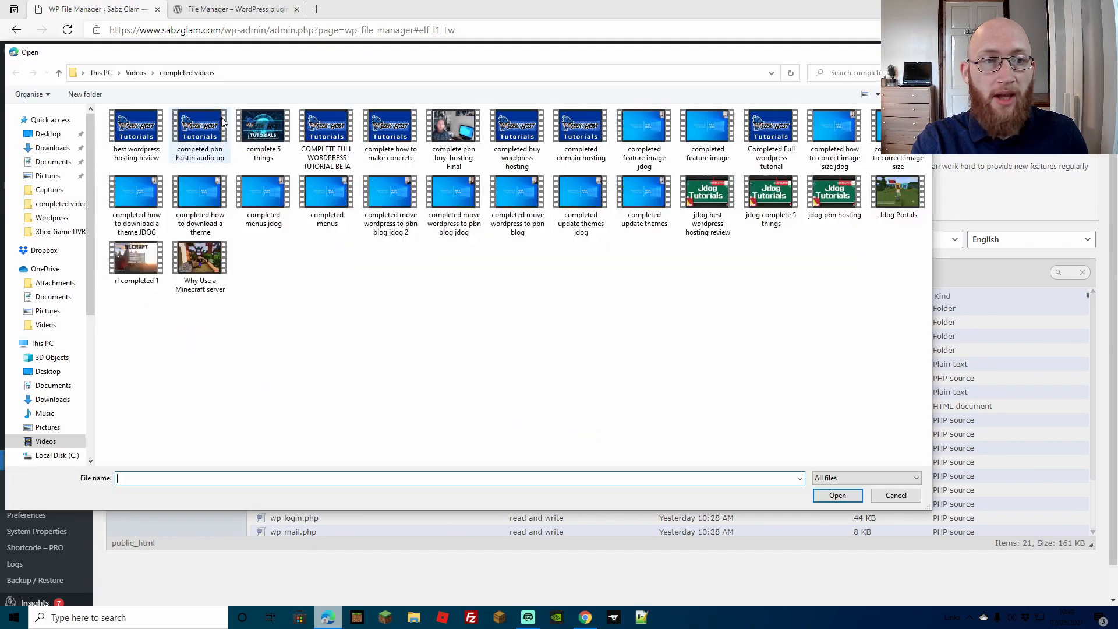
{"action": "left_click", "coordinate": [53, 147]}
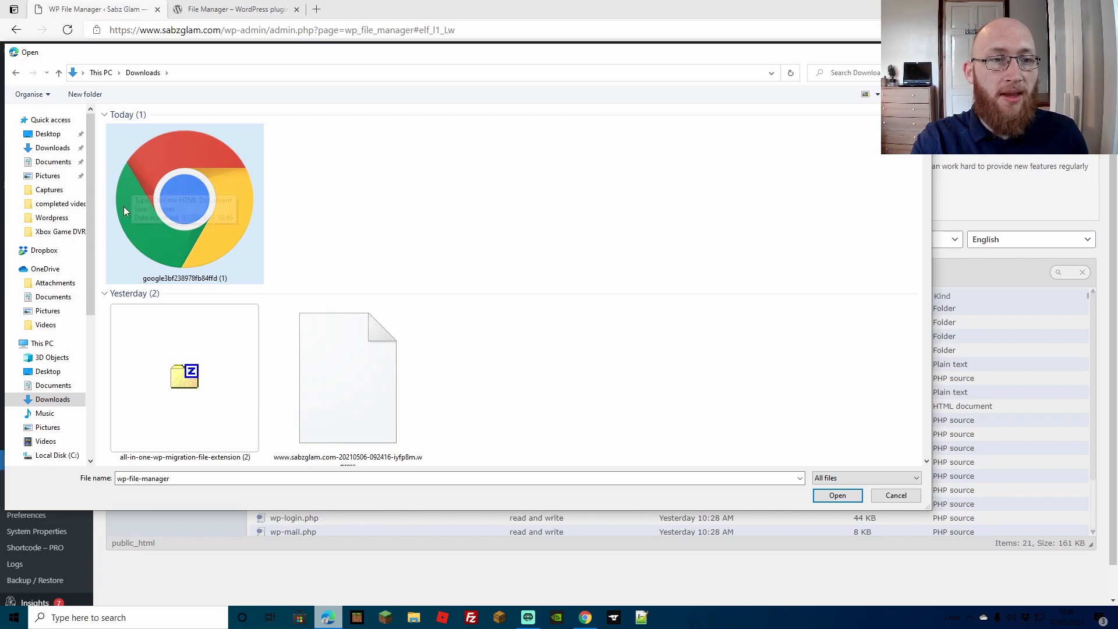
{"action": "double_click", "coordinate": [172, 222]}
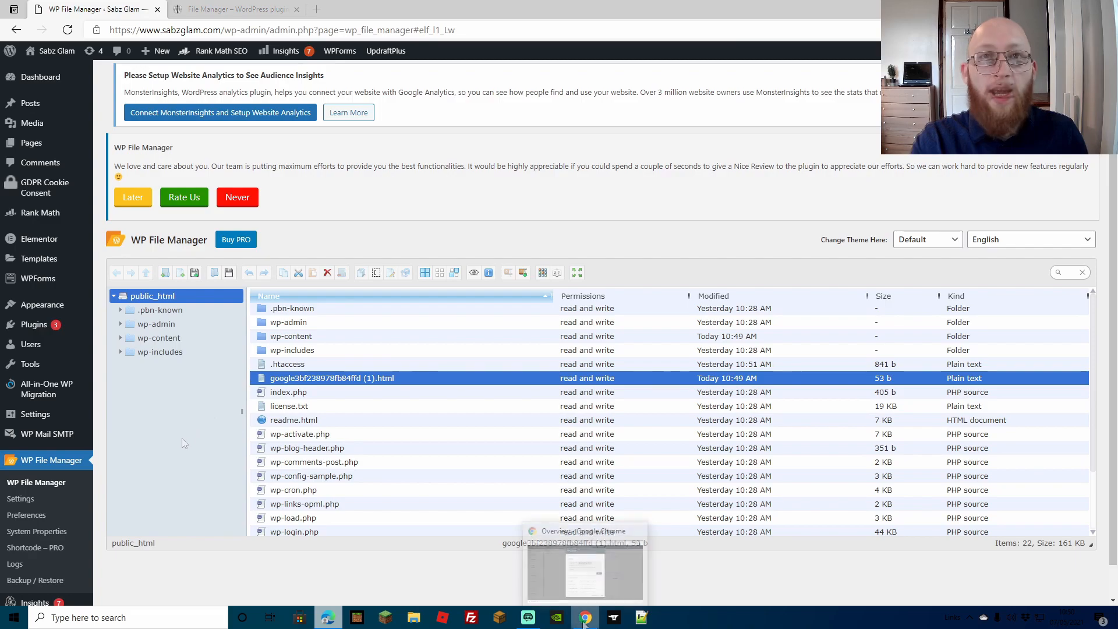
Return to Search Console and try to verify ownership with the HTML file method
{"action": "left_click", "coordinate": [554, 540]}
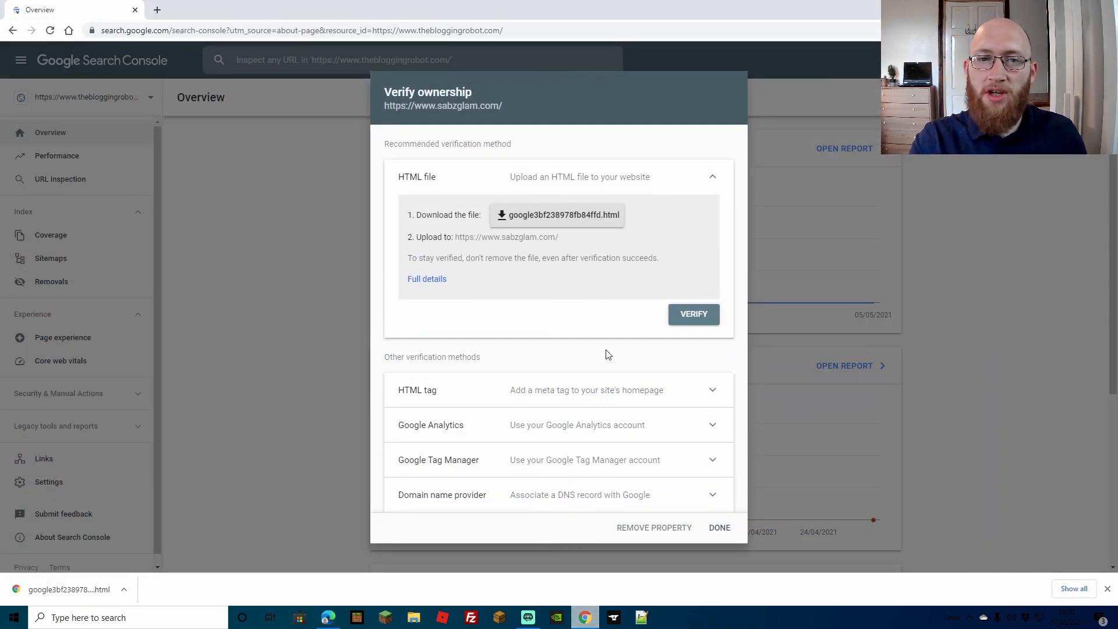
{"action": "left_click", "coordinate": [706, 318]}
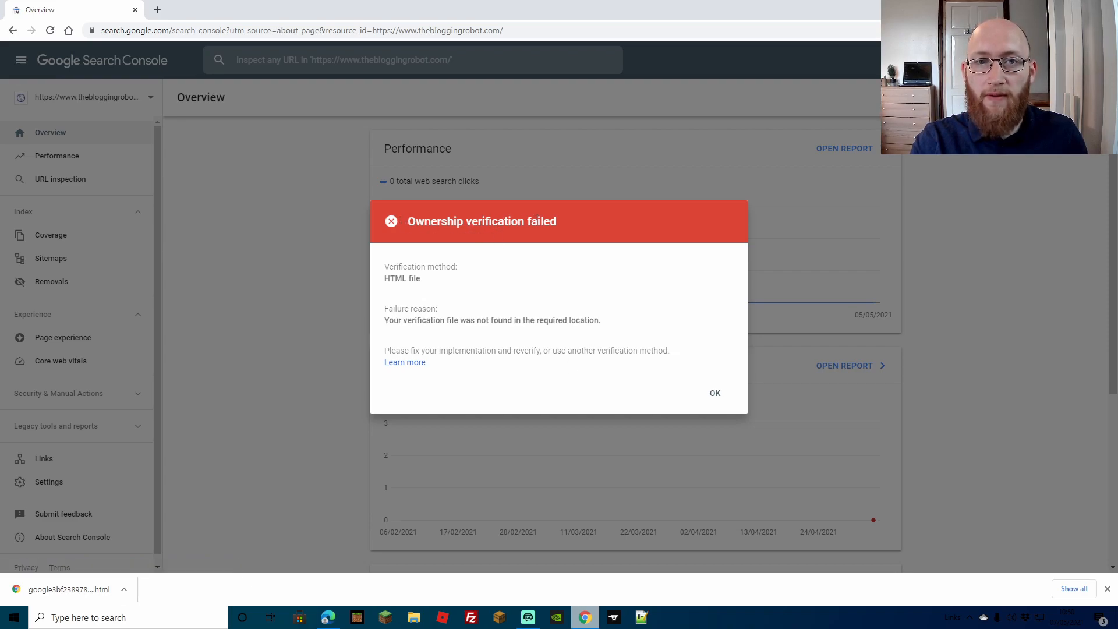
{"action": "left_click", "coordinate": [715, 394]}
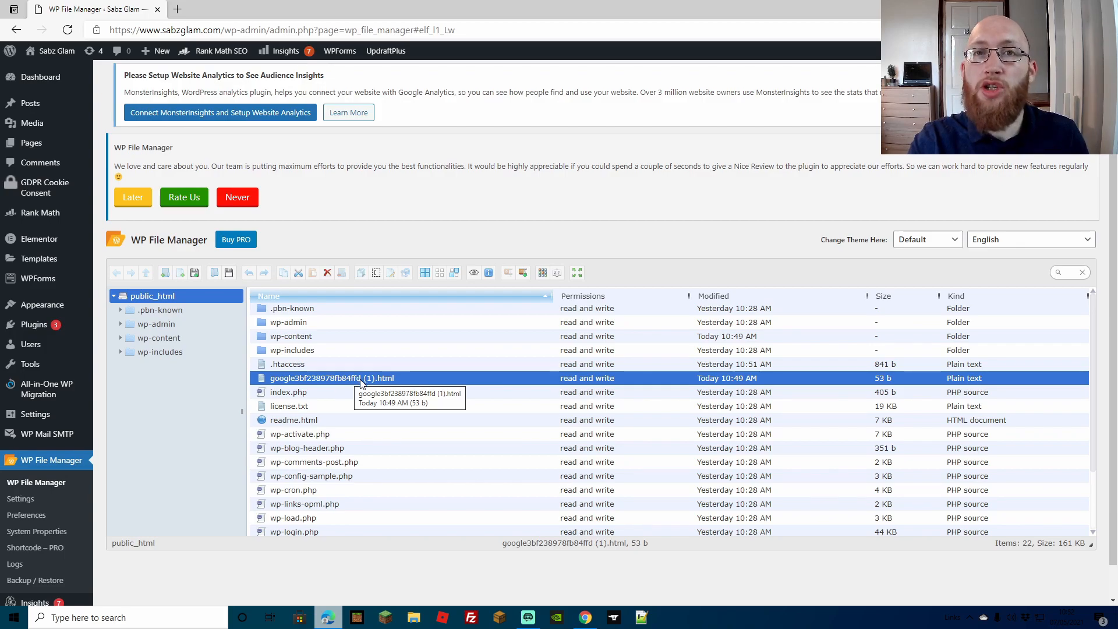
Search File Explorer for google and open the verification file's folder location
{"action": "key", "text": "super+e"}
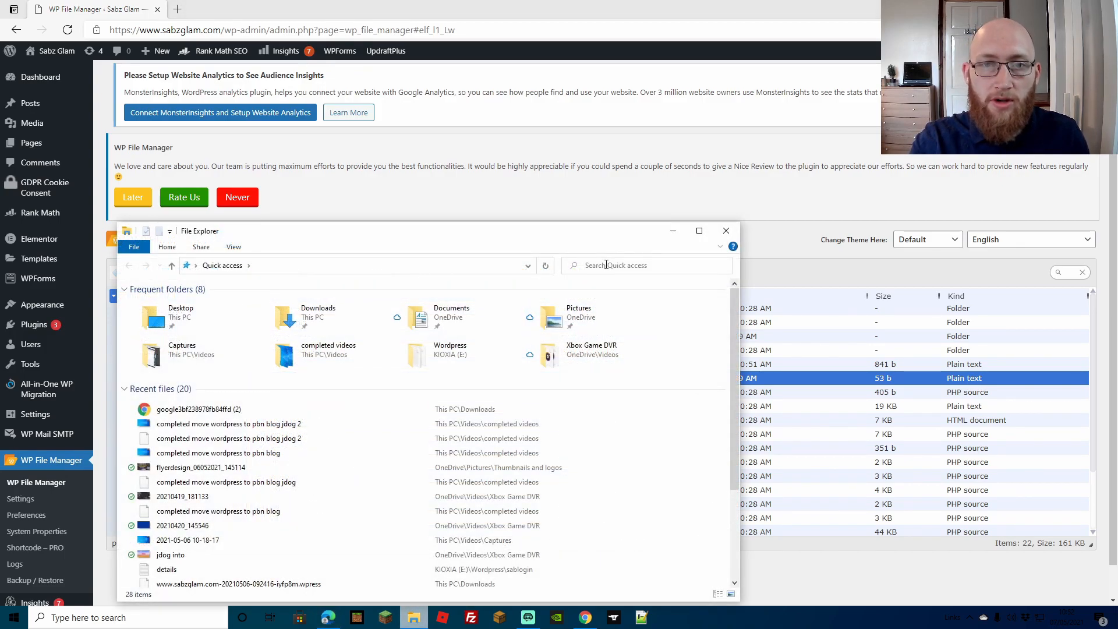
{"action": "left_click", "coordinate": [606, 265]}
{"action": "type", "text": "google"}
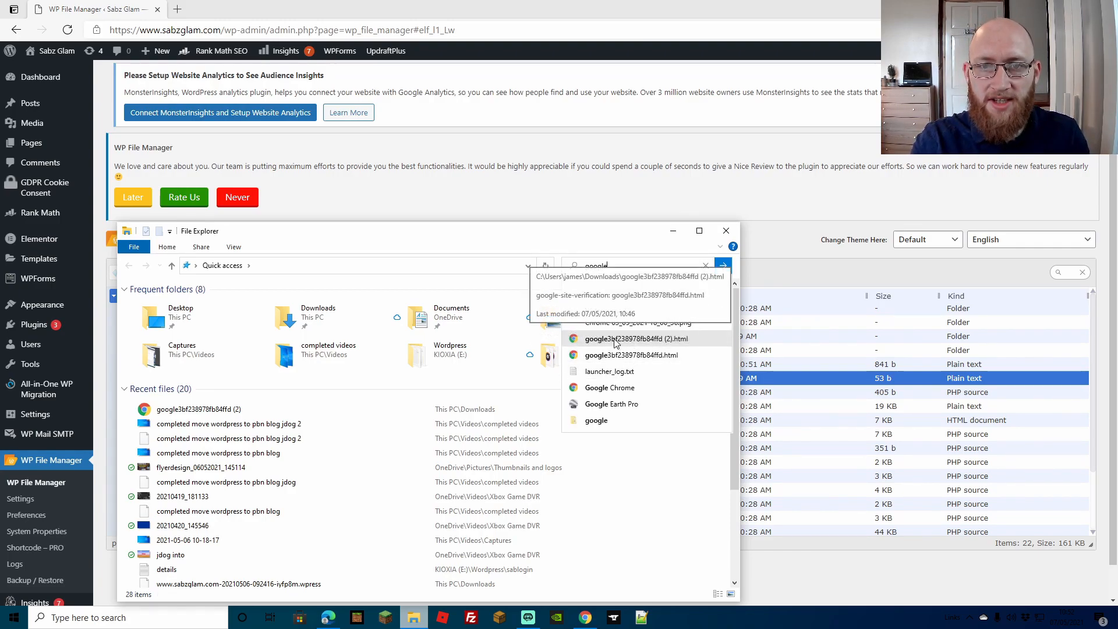
{"action": "right_click", "coordinate": [619, 354]}
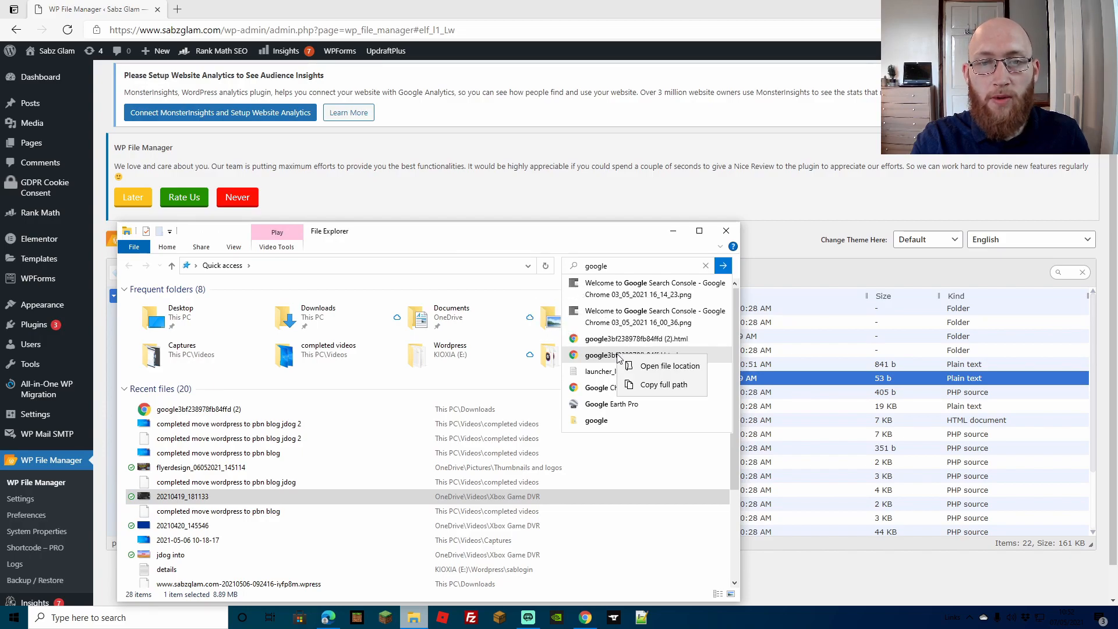
{"action": "left_click", "coordinate": [656, 367]}
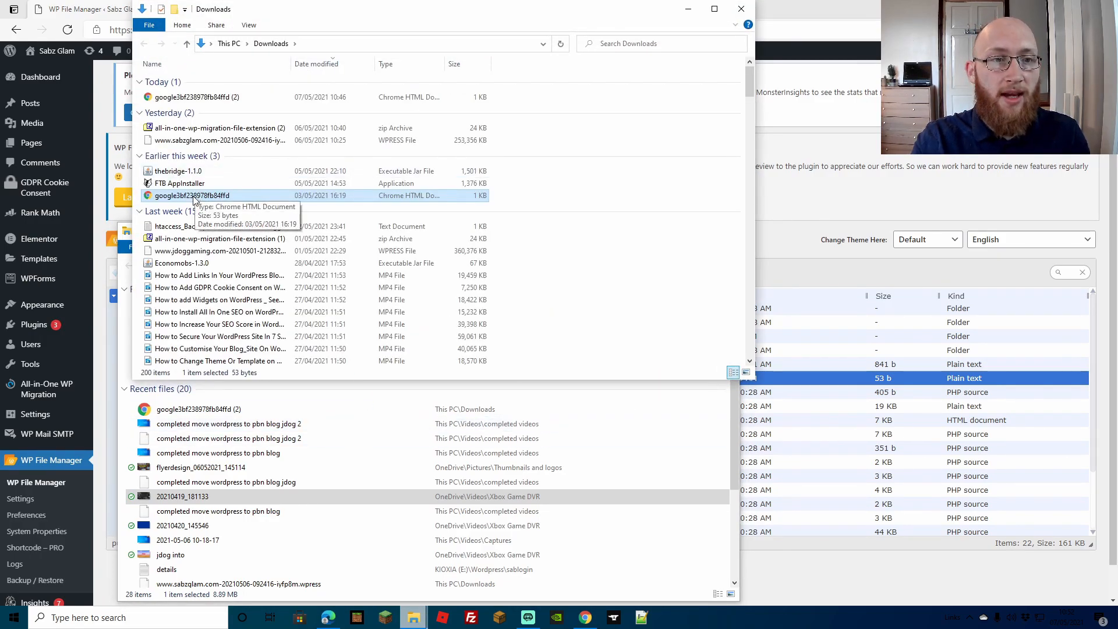
Delete the duplicate google3bf238978fb84ffd (2) file from Downloads and close File Explorer
{"action": "left_click", "coordinate": [207, 98]}
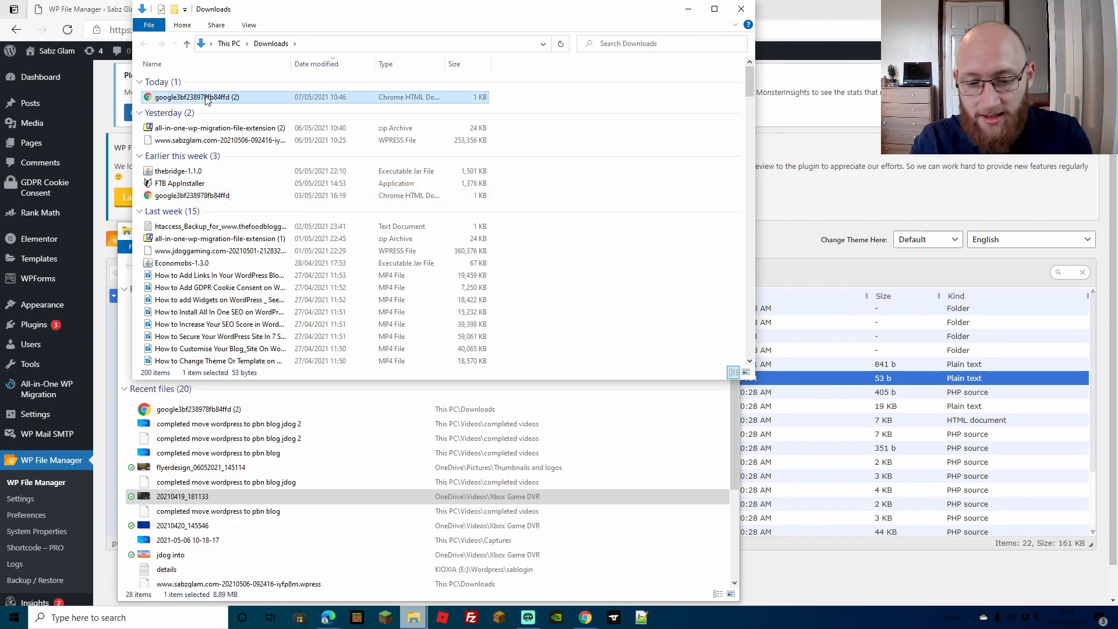
{"action": "key", "text": "Delete"}
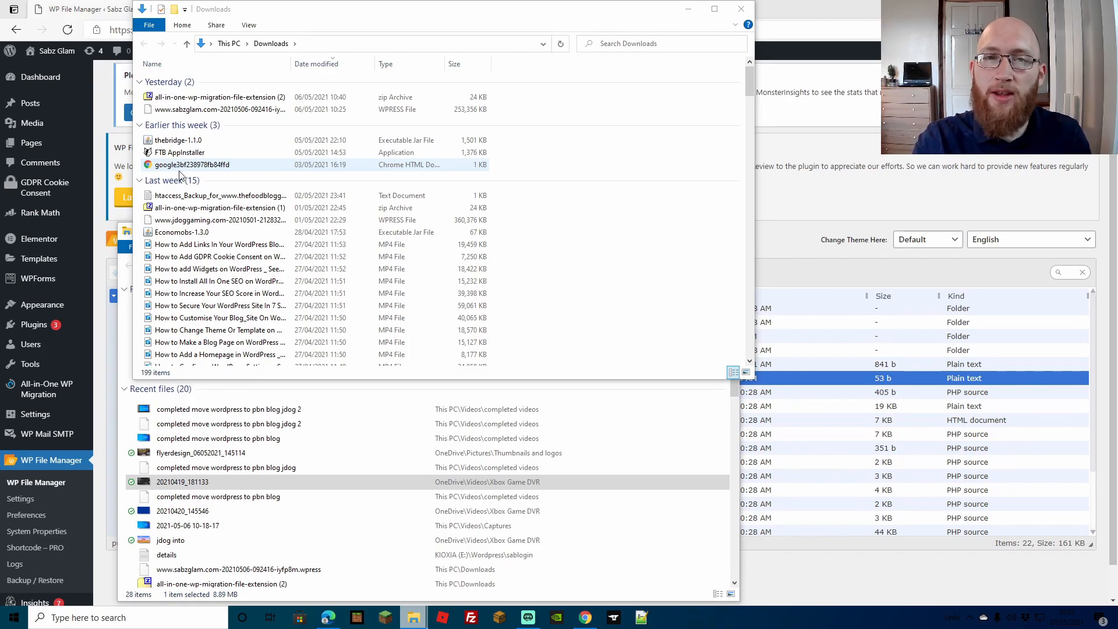
{"action": "left_click", "coordinate": [741, 9]}
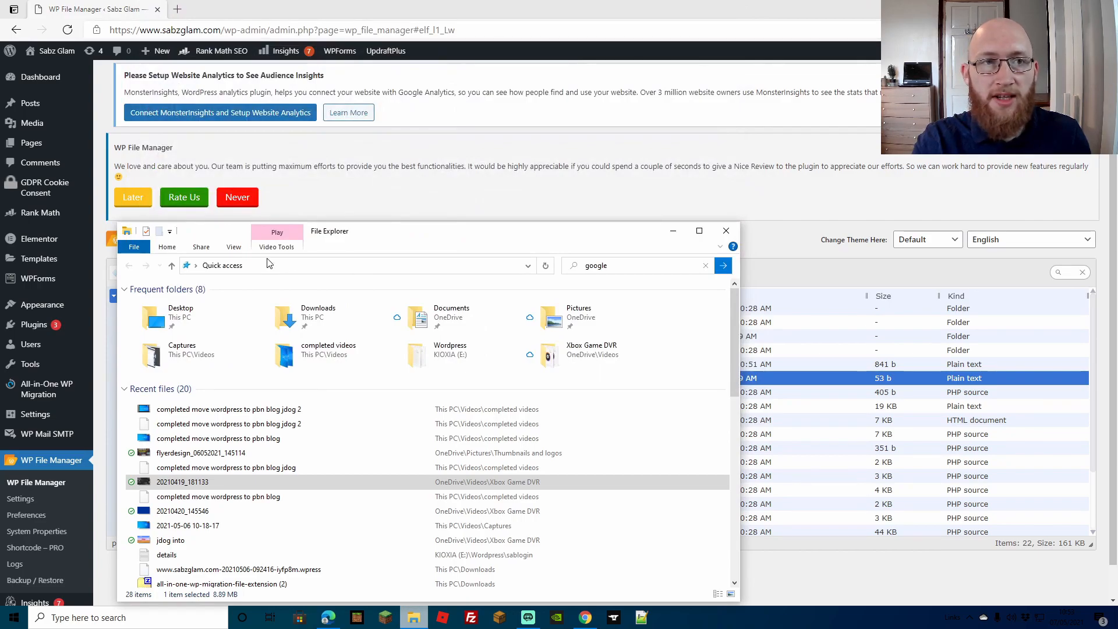
{"action": "left_click", "coordinate": [727, 232]}
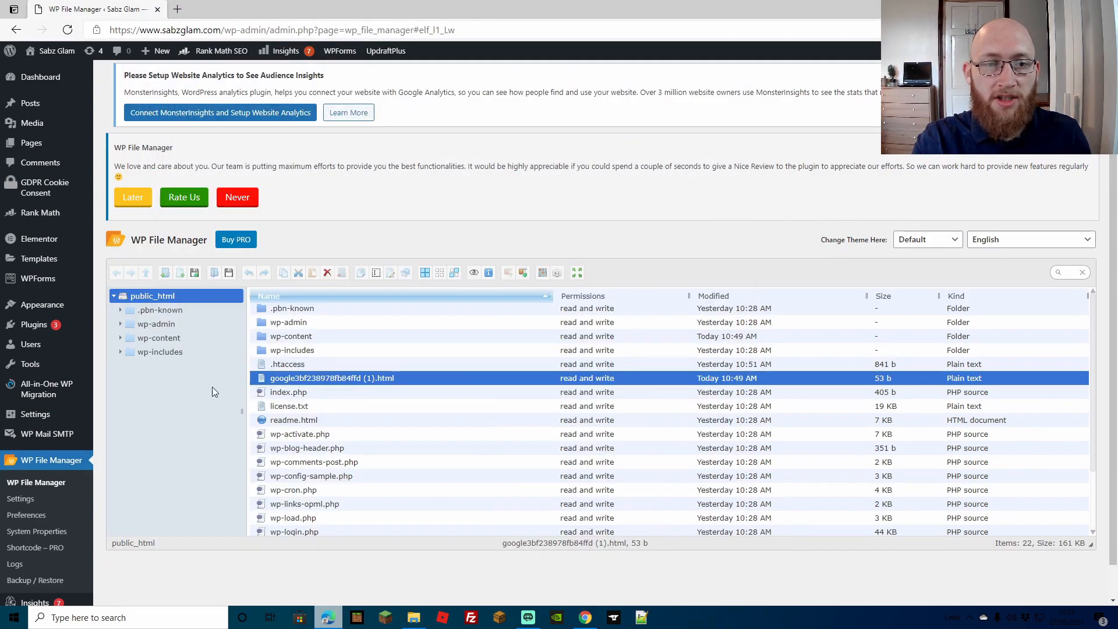
Replace the google3bf238978fb84ffd (1).html file in public_html with the google3bf238978fb84ffd verification file uploaded from Downloads
{"action": "right_click", "coordinate": [326, 380]}
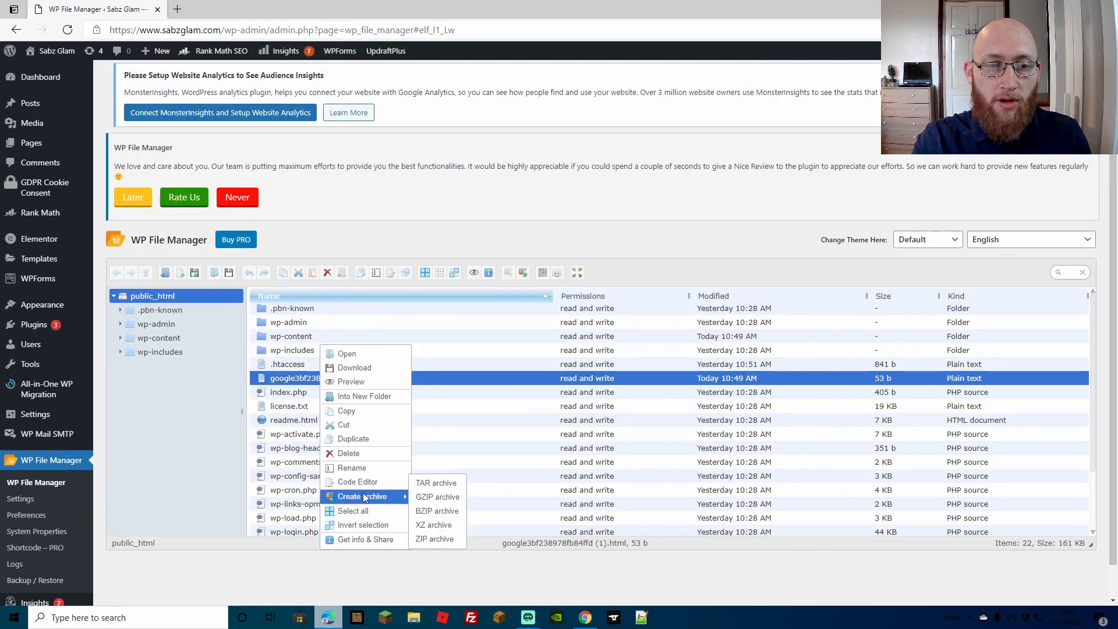
{"action": "left_click", "coordinate": [363, 452]}
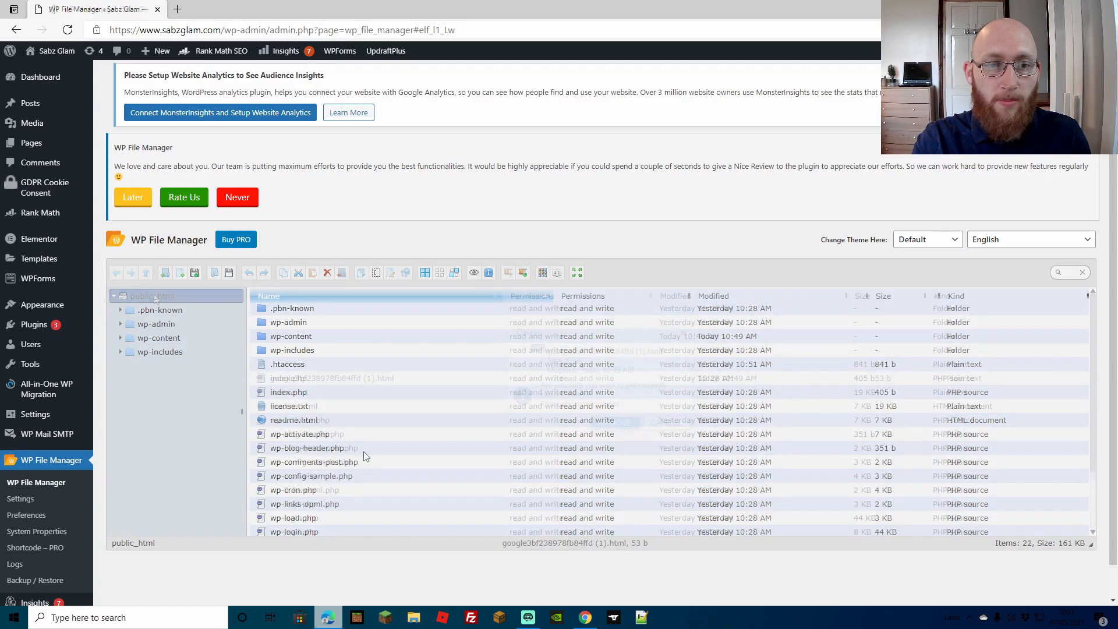
{"action": "right_click", "coordinate": [157, 297]}
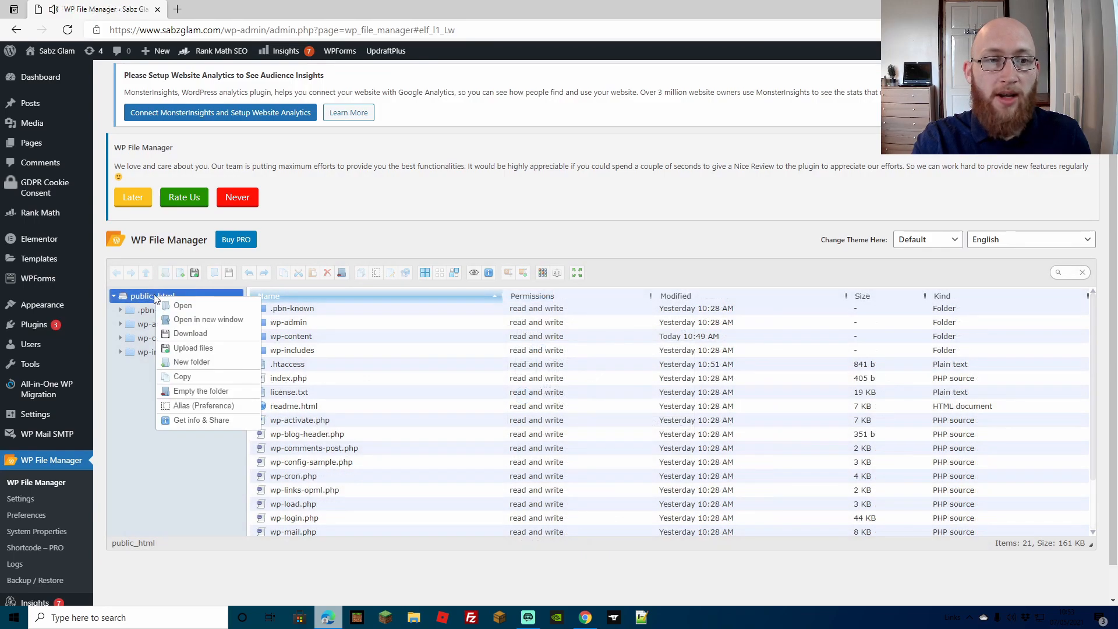
{"action": "left_click", "coordinate": [206, 351]}
{"action": "left_click", "coordinate": [556, 423]}
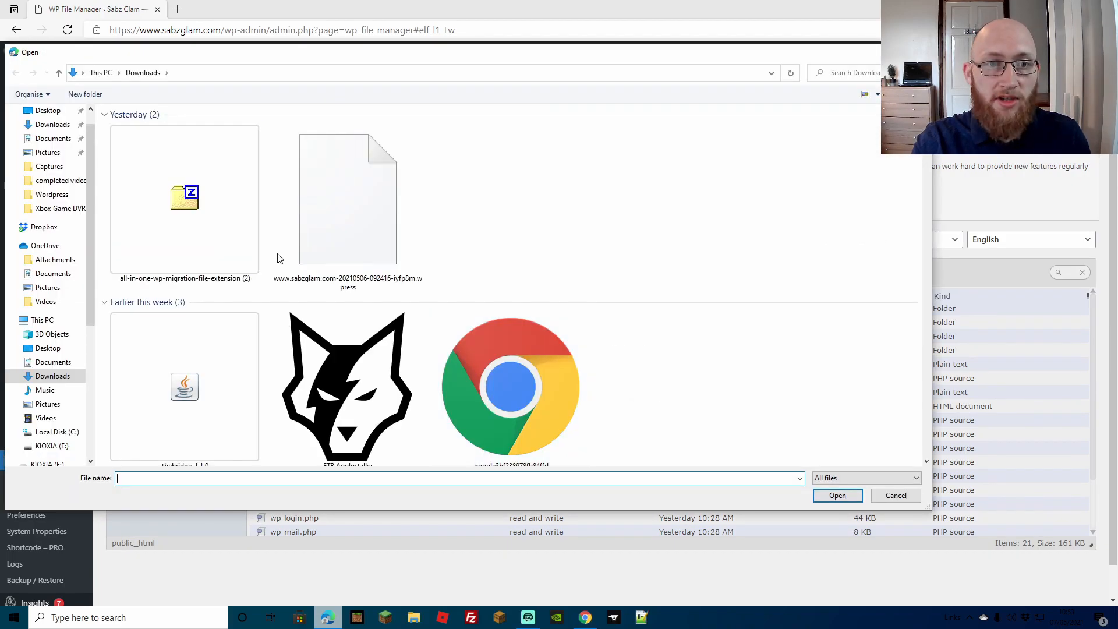
{"action": "scroll", "coordinate": [319, 249], "scroll_direction": "down", "scroll_amount": 5}
{"action": "scroll", "coordinate": [320, 249], "scroll_direction": "up", "scroll_amount": 5}
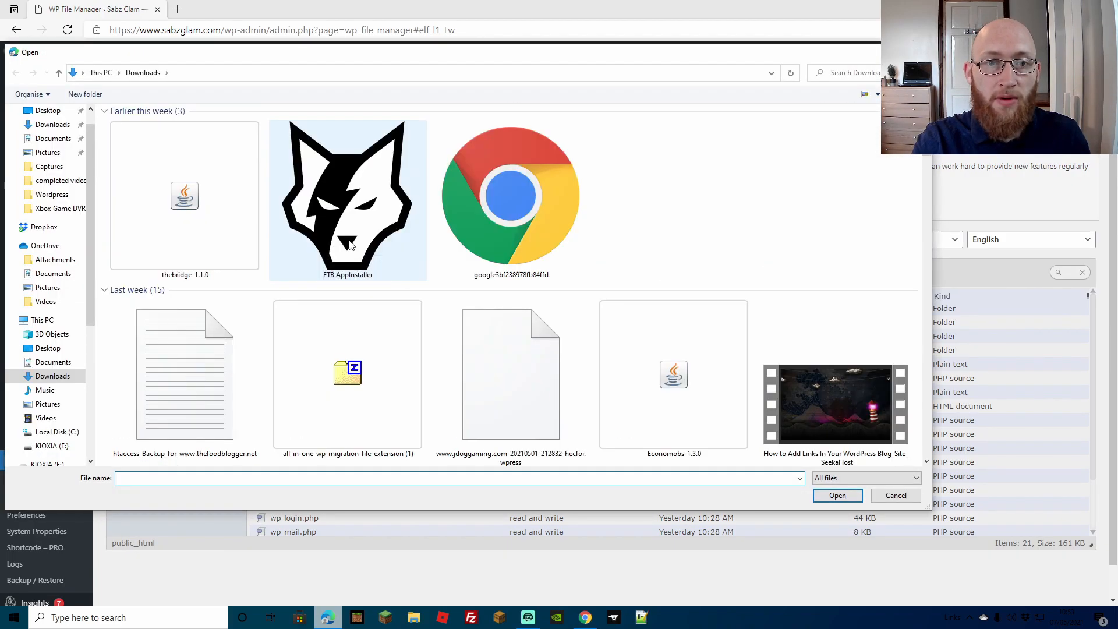
{"action": "double_click", "coordinate": [527, 219]}
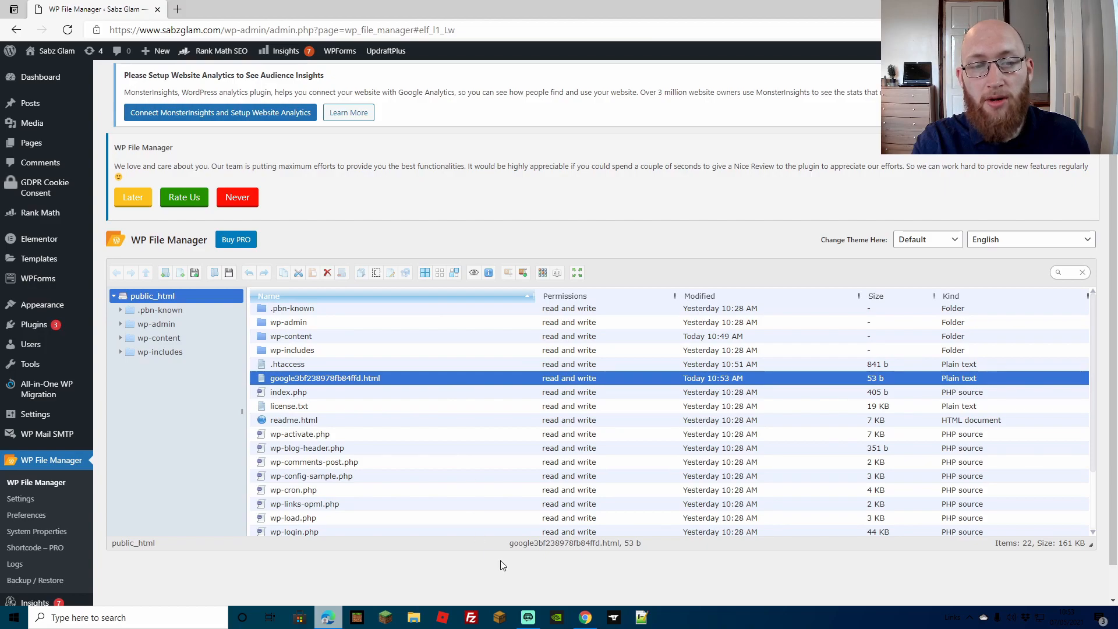
Switch to Search Console, verify ownership with the HTML file method and go to the sabzglam.com property
{"action": "left_click", "coordinate": [585, 618]}
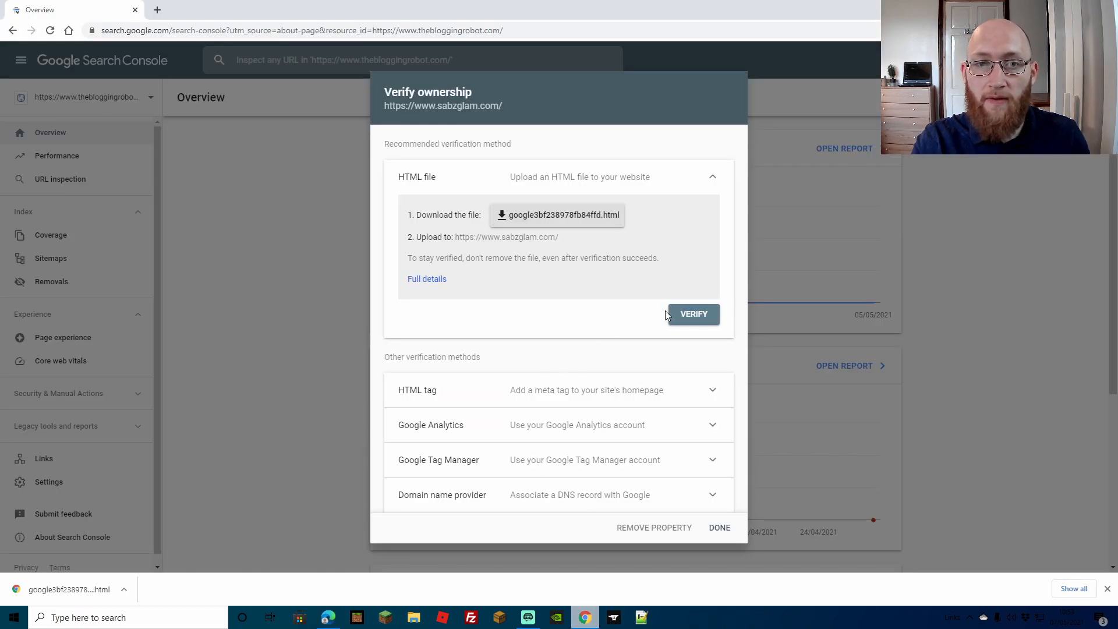
{"action": "left_click", "coordinate": [690, 315]}
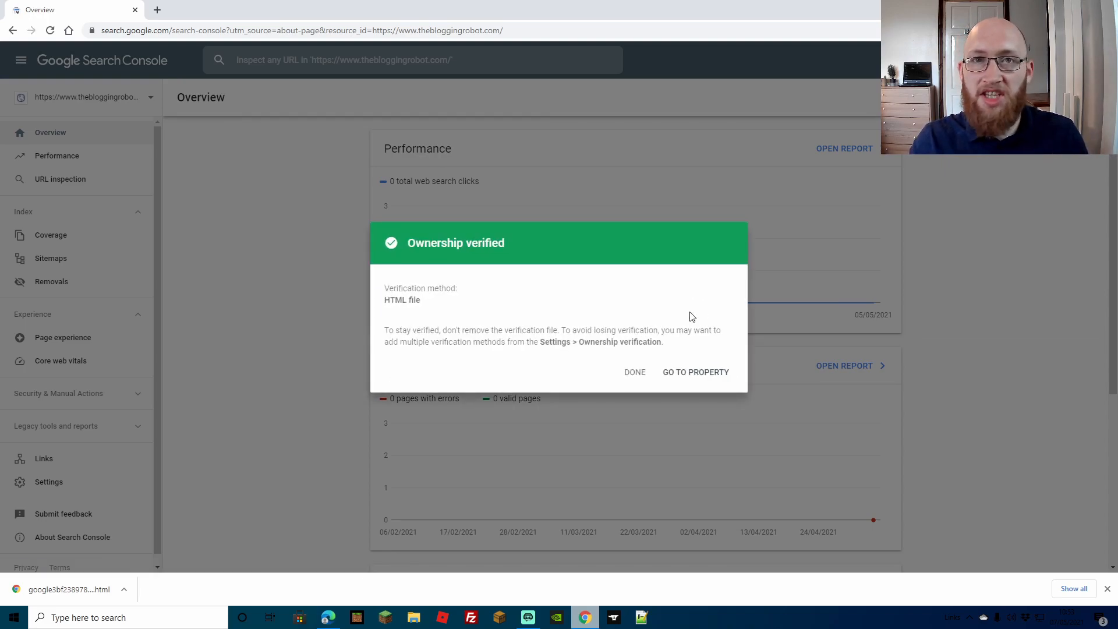
{"action": "left_click", "coordinate": [686, 375]}
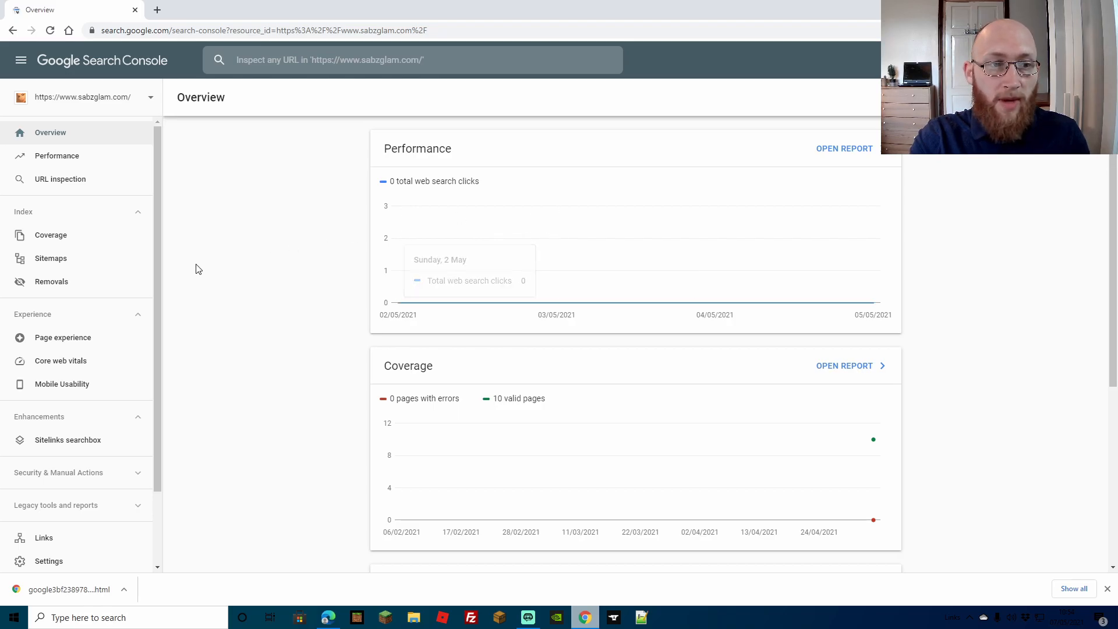
Browse the property's Sitemaps, Overview, Performance, Coverage, Page experience and Core web vitals reports
{"action": "scroll", "coordinate": [200, 265], "scroll_direction": "down", "scroll_amount": 2}
{"action": "left_click", "coordinate": [82, 265]}
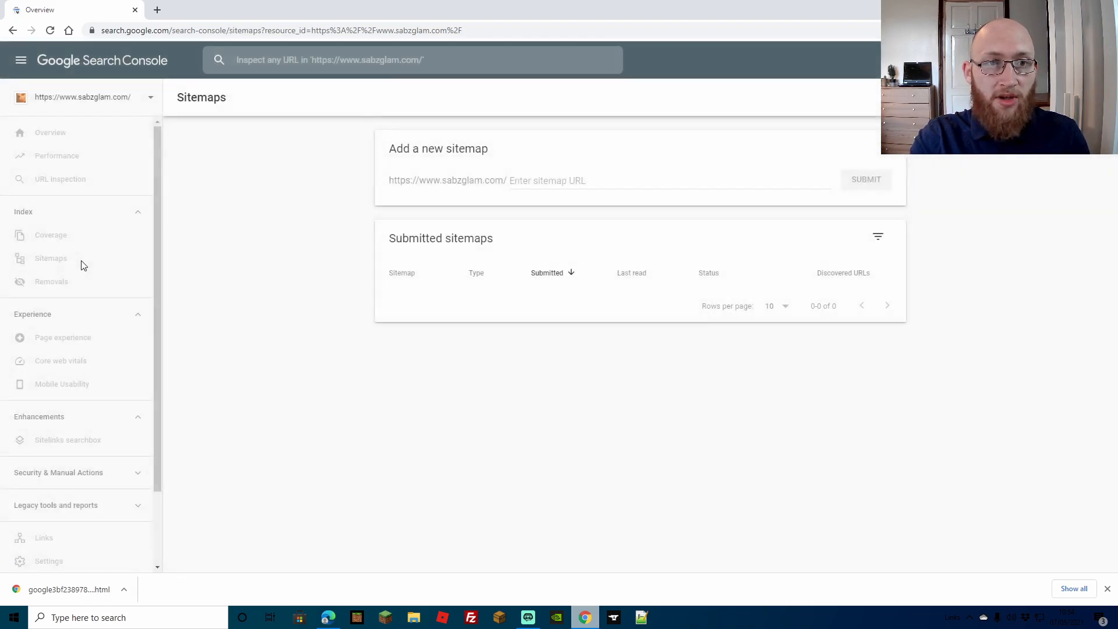
{"action": "left_click", "coordinate": [64, 281]}
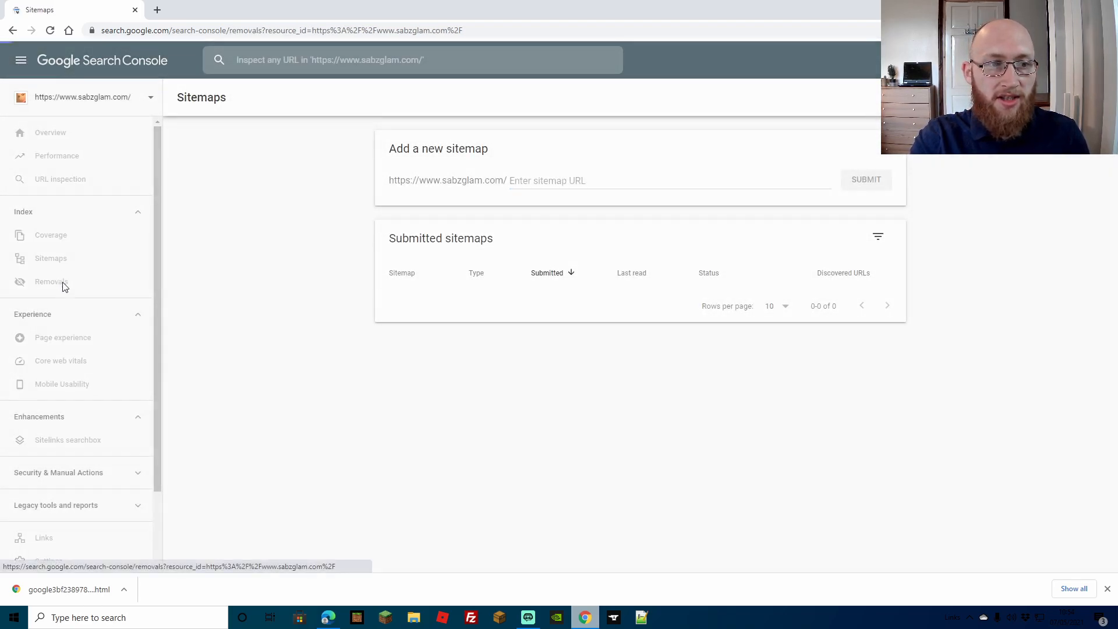
{"action": "left_click", "coordinate": [52, 234]}
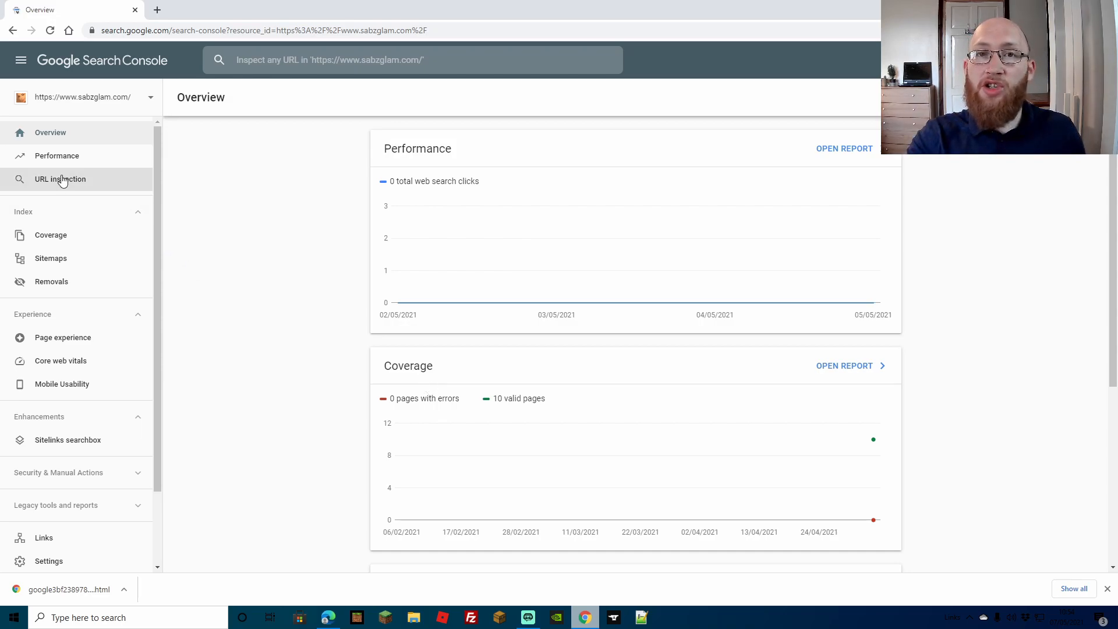
{"action": "left_click", "coordinate": [74, 159]}
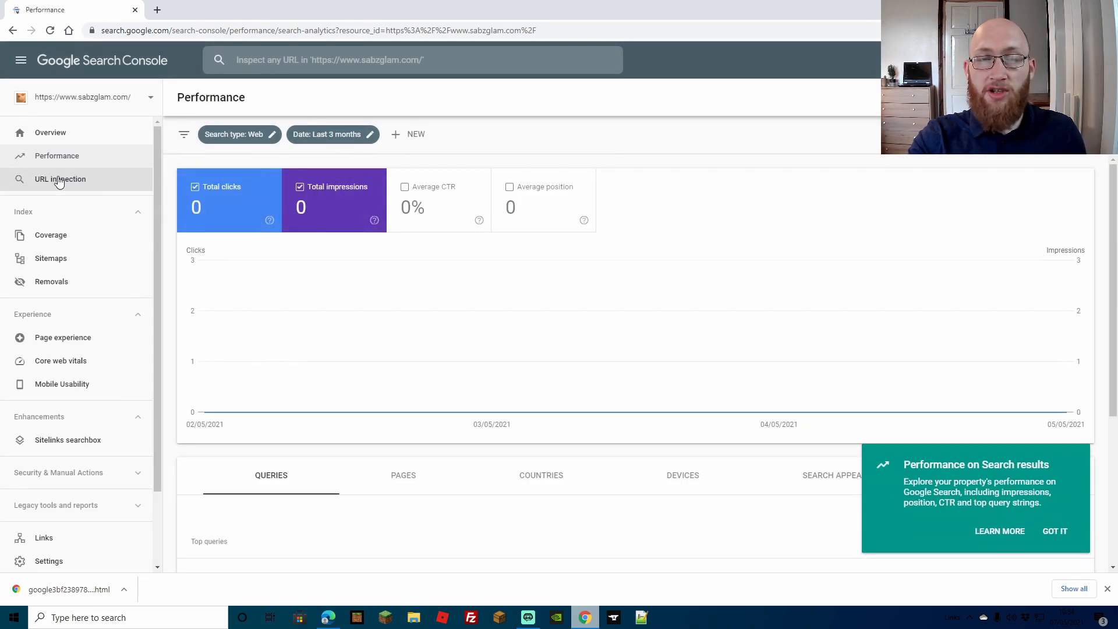
{"action": "left_click", "coordinate": [68, 240]}
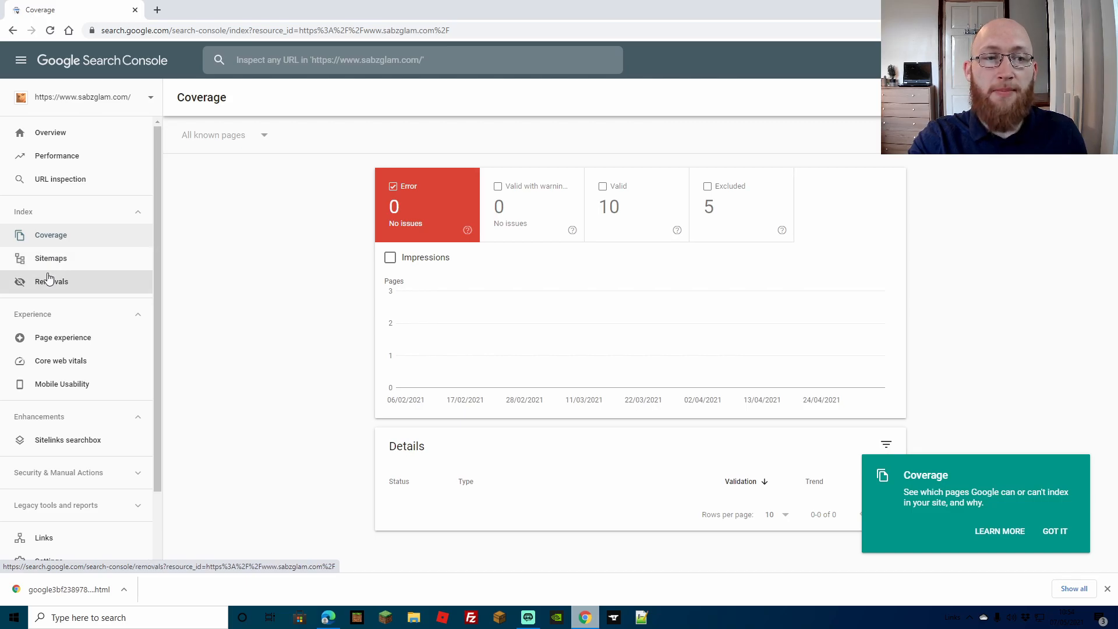
{"action": "left_click", "coordinate": [56, 341]}
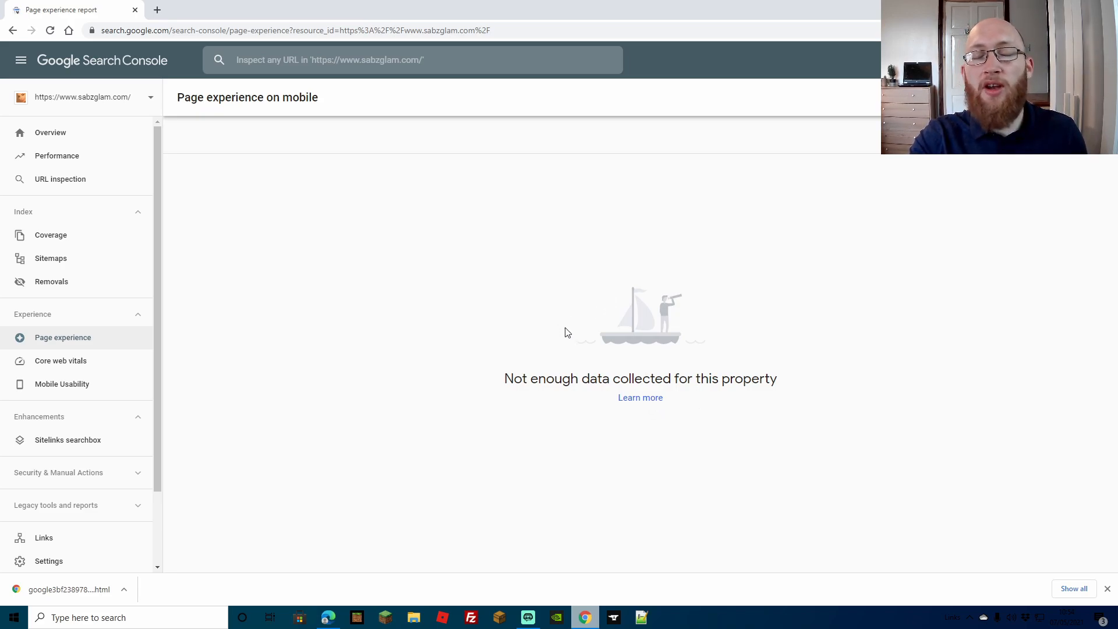
{"action": "left_click", "coordinate": [75, 360]}
{"action": "scroll", "coordinate": [222, 316], "scroll_direction": "down", "scroll_amount": 1}
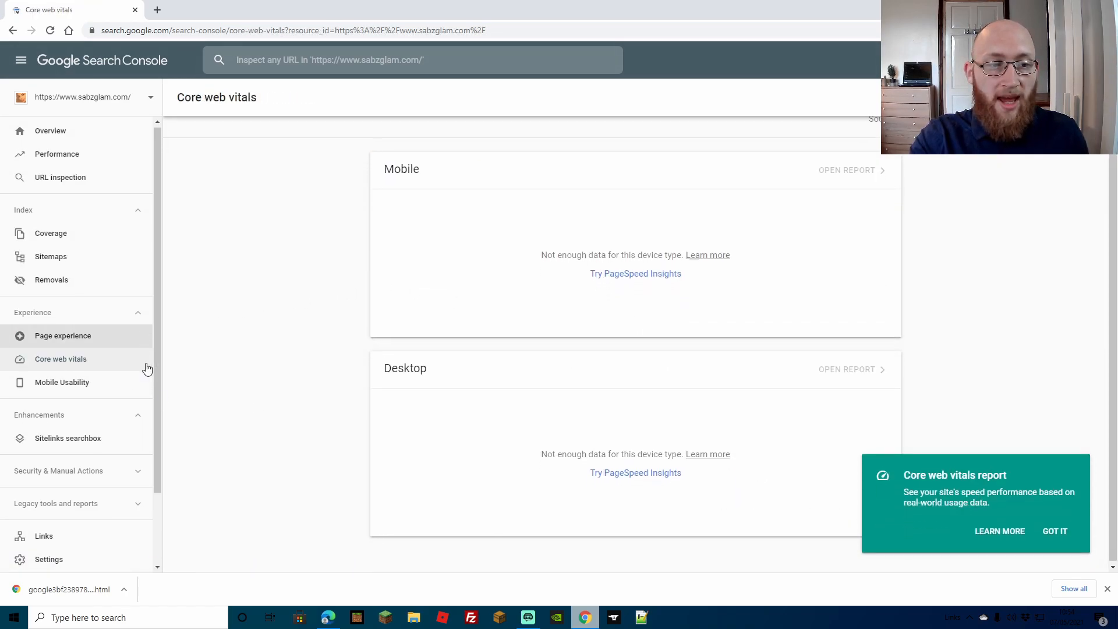
{"action": "scroll", "coordinate": [105, 396], "scroll_direction": "down", "scroll_amount": 2}
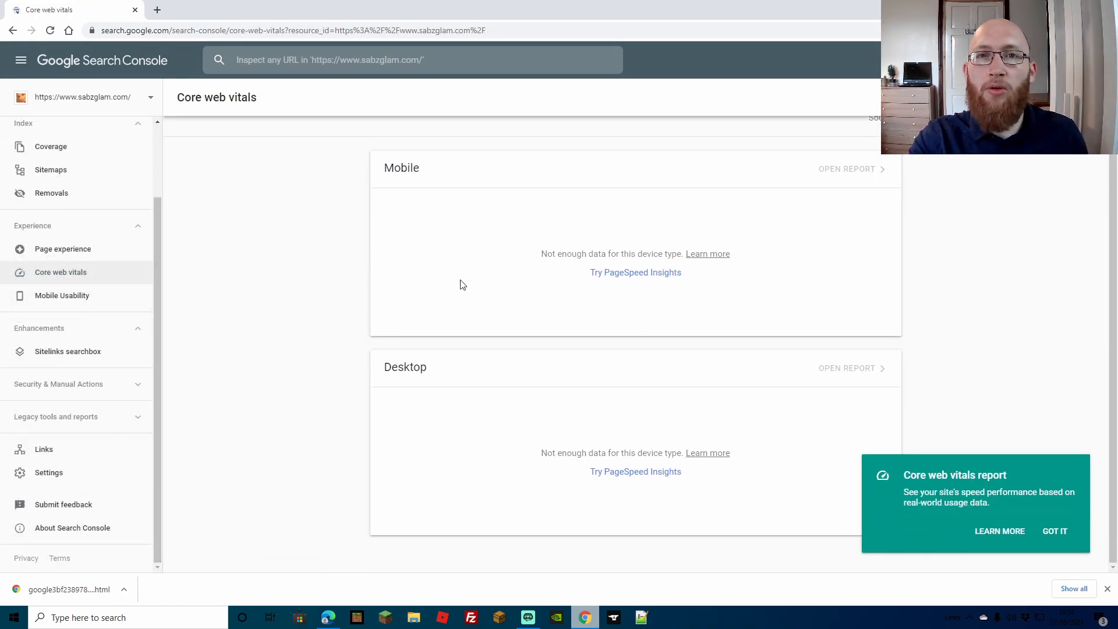
{"action": "scroll", "coordinate": [175, 227], "scroll_direction": "up", "scroll_amount": 1}
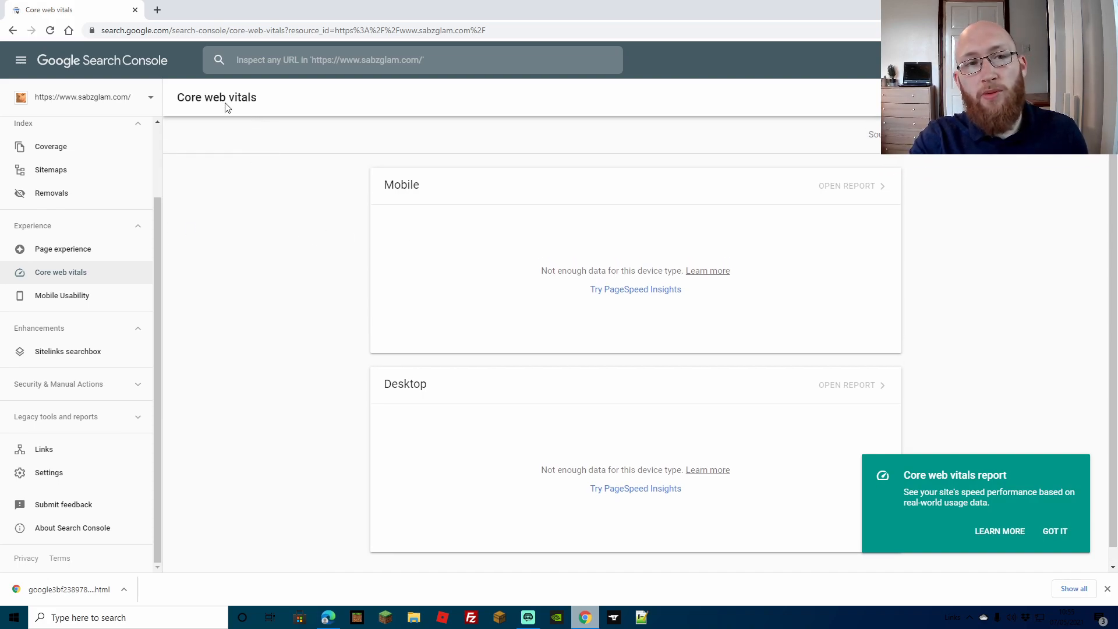
Switch to the thebloggingrobot.com property and open its Overview
{"action": "left_click", "coordinate": [151, 97]}
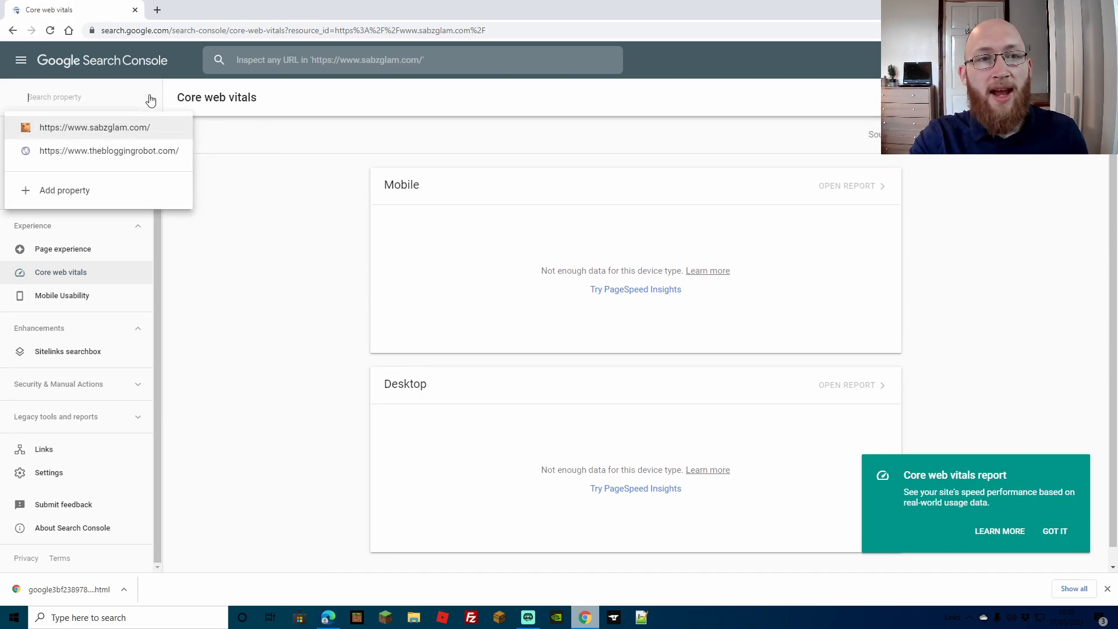
{"action": "left_click", "coordinate": [105, 153]}
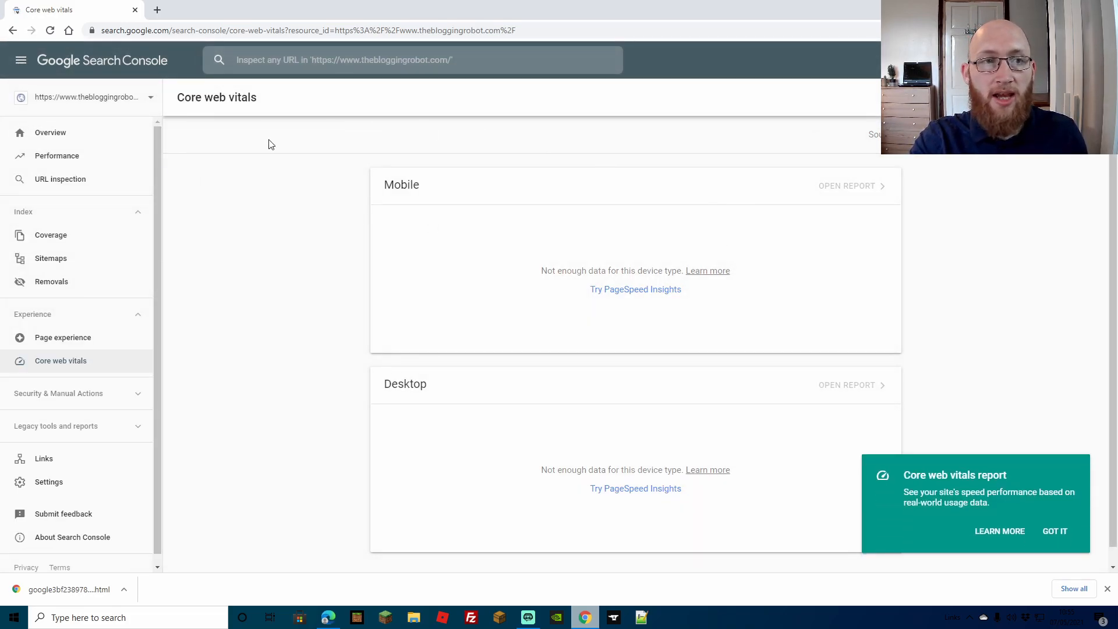
{"action": "left_click", "coordinate": [68, 139]}
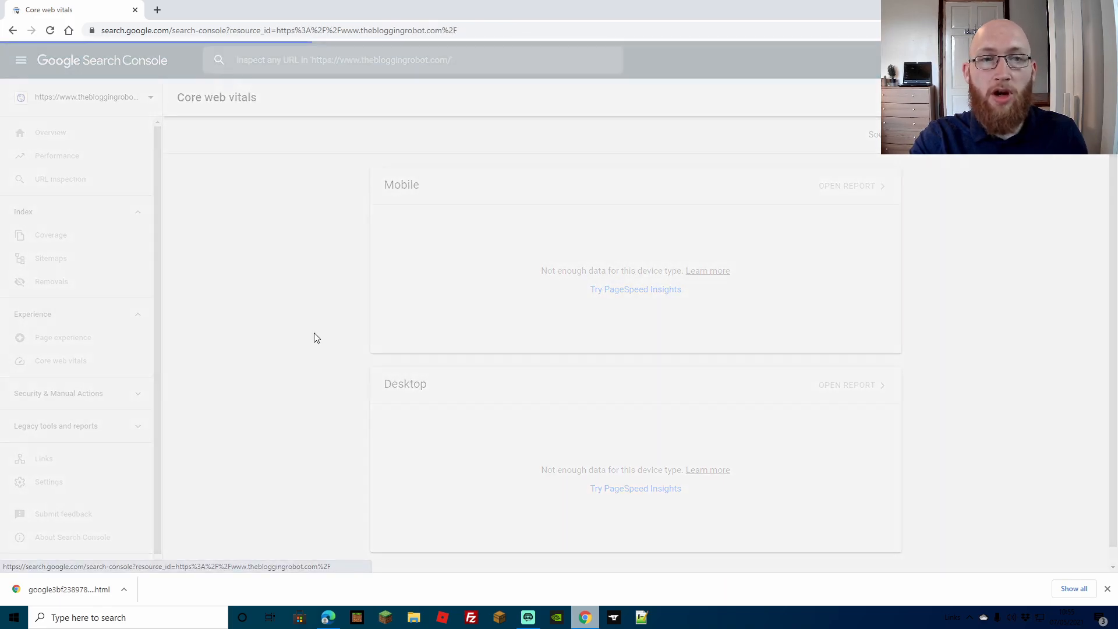